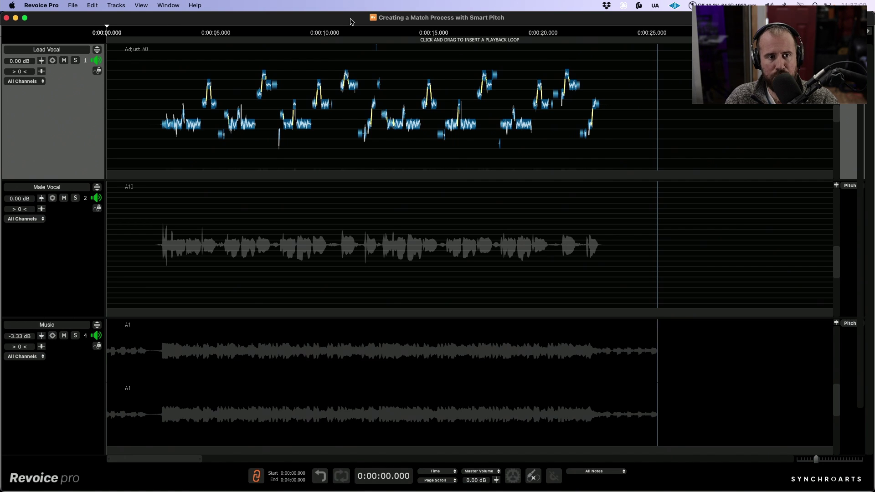
Solo the Lead Vocal and Music tracks and listen to them from just before the first vocal phrase
{"action": "left_click", "coordinate": [76, 61]}
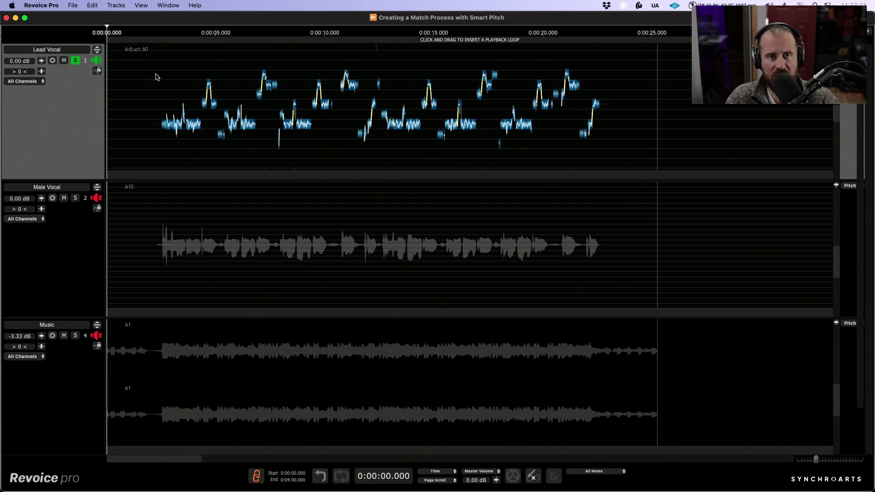
{"action": "left_click", "coordinate": [75, 336]}
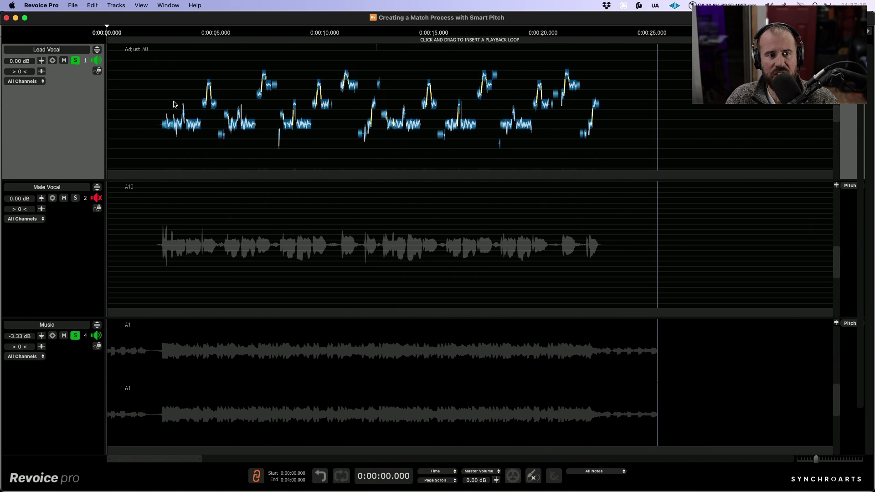
{"action": "left_click", "coordinate": [158, 97]}
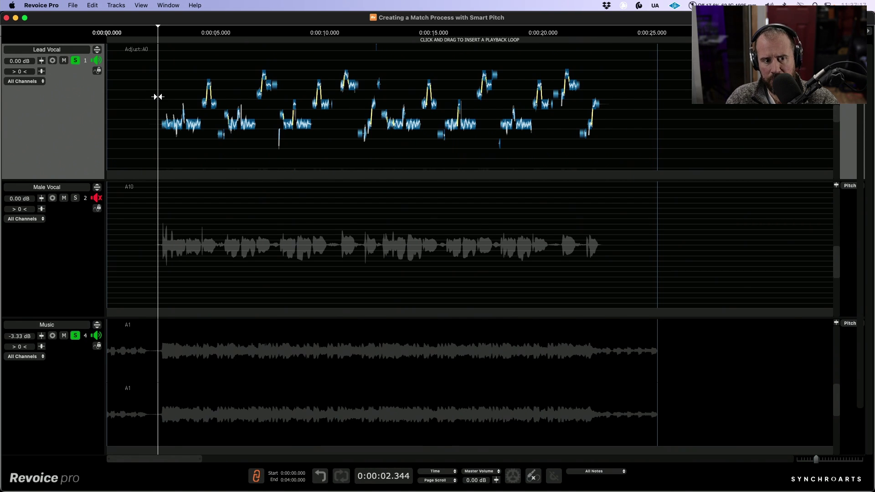
{"action": "key", "text": "space"}
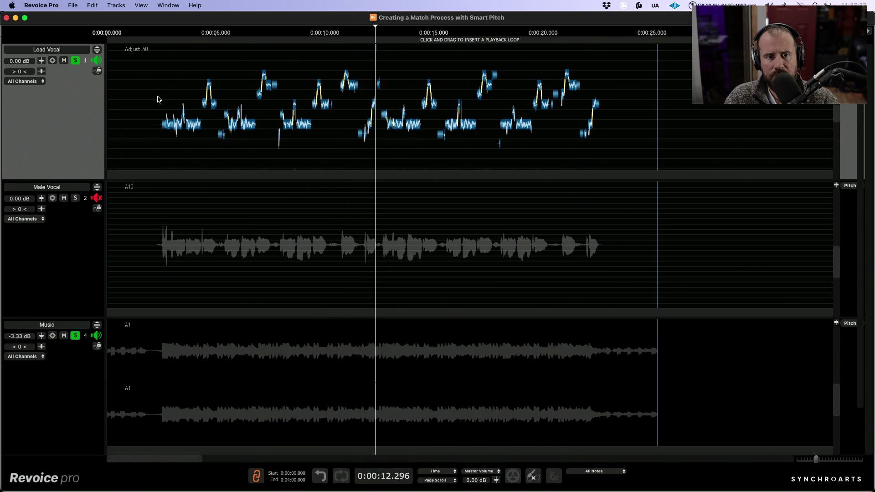
{"action": "key", "text": "space"}
Swap the Music solo for the Male Vocal track and listen to both vocals together from just before the first phrase
{"action": "left_click", "coordinate": [76, 335]}
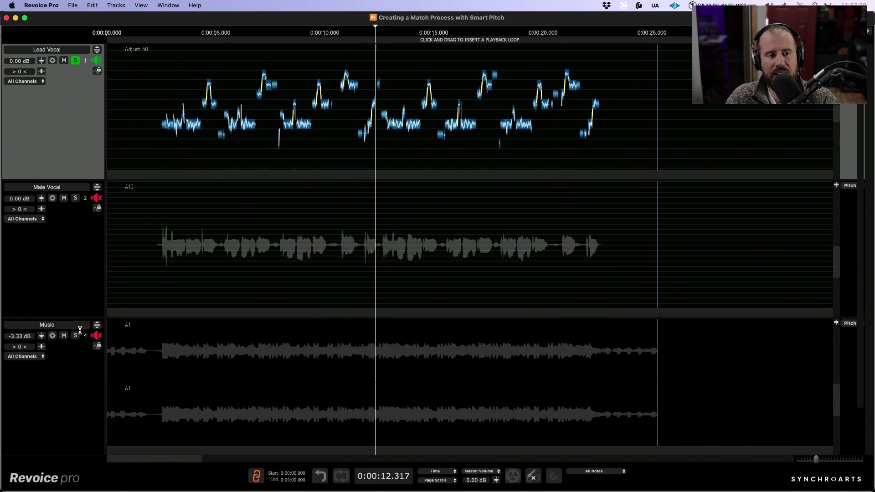
{"action": "left_click", "coordinate": [76, 198]}
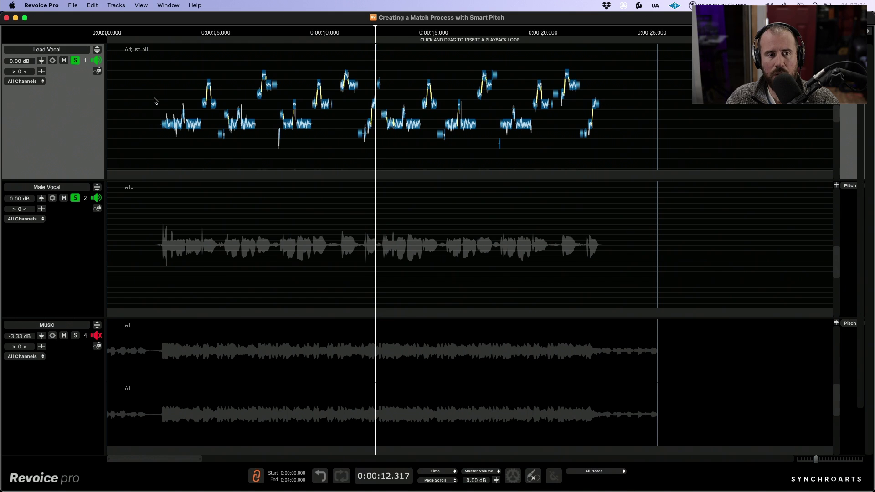
{"action": "left_click", "coordinate": [155, 99]}
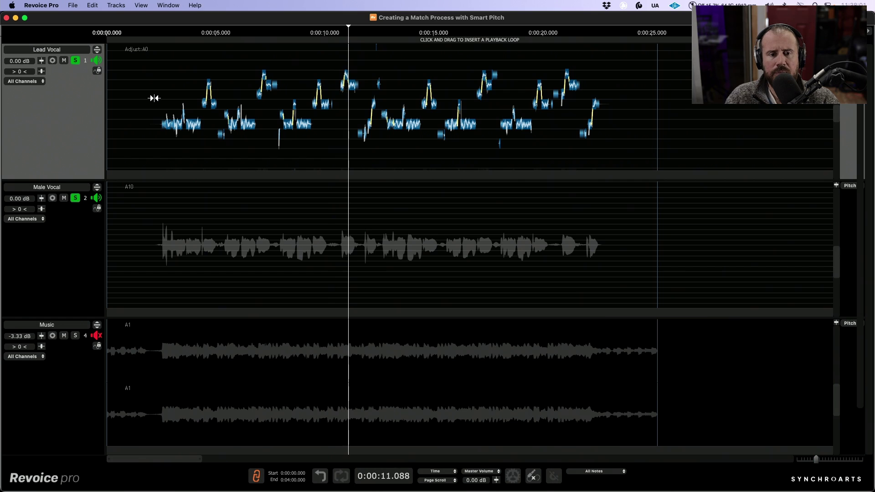
{"action": "key", "text": "space"}
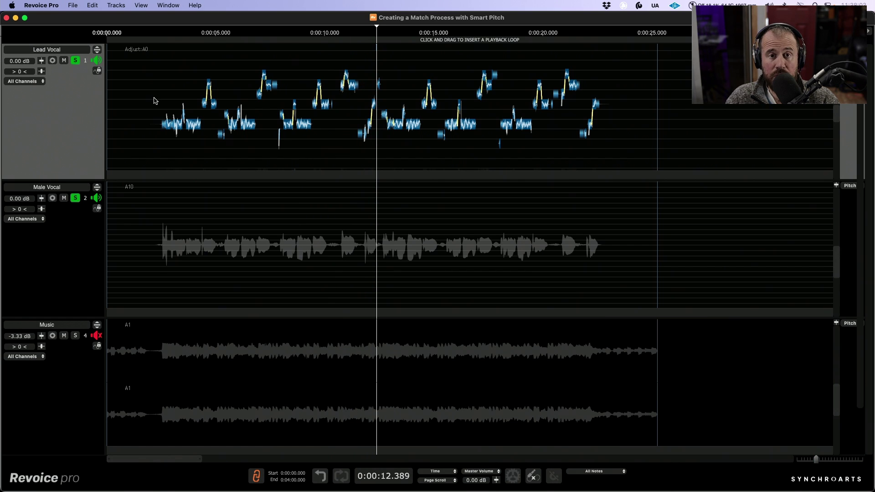
Clear the solos and create a Match Timing / Pitch / Level process, Lead Vocal guiding Male Vocal, with preset "25 Tight- Timing + Pitch Match Only Unison"
{"action": "left_click", "coordinate": [76, 63]}
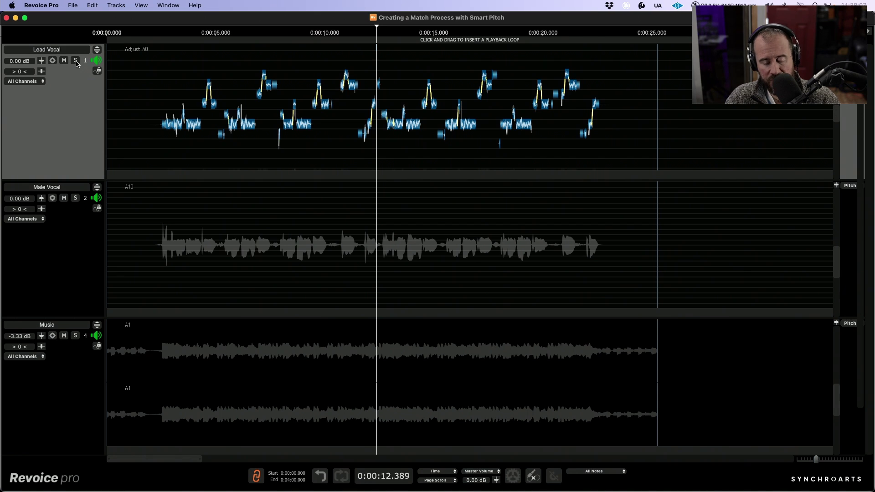
{"action": "key", "text": "super+shift+n"}
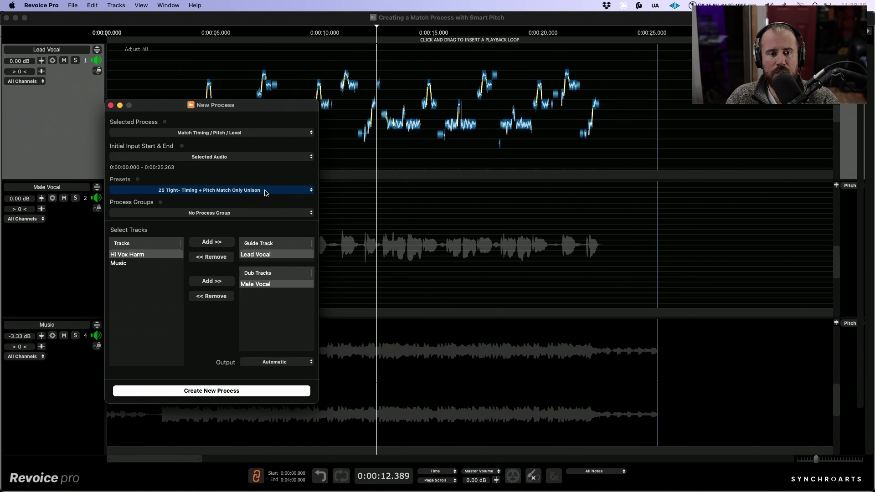
{"action": "left_click", "coordinate": [268, 190]}
{"action": "mouse_move", "coordinate": [256, 211]}
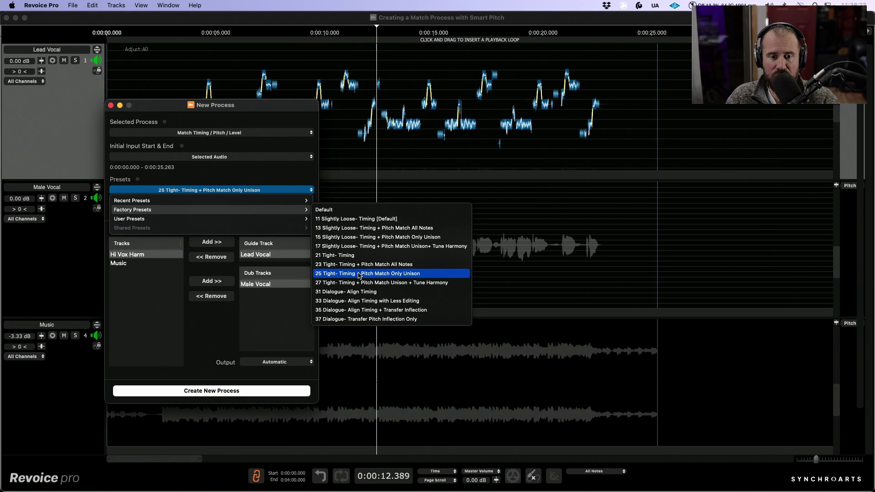
{"action": "left_click", "coordinate": [385, 273]}
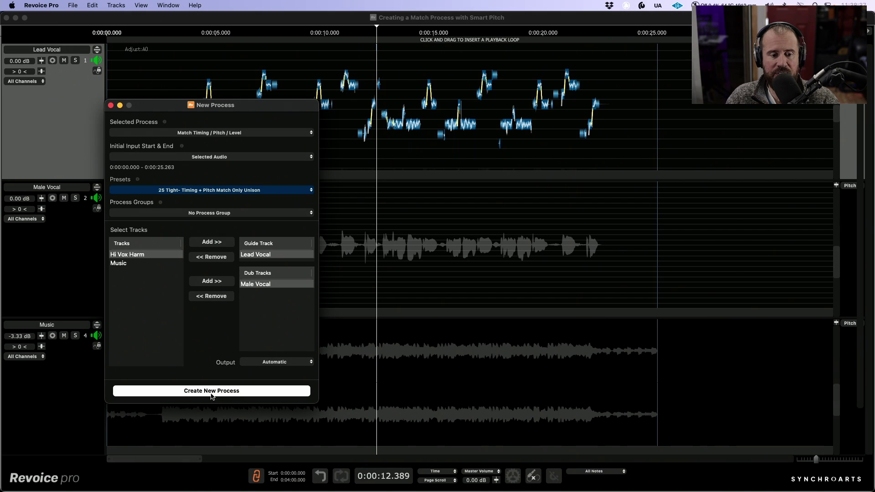
{"action": "left_click", "coordinate": [225, 395]}
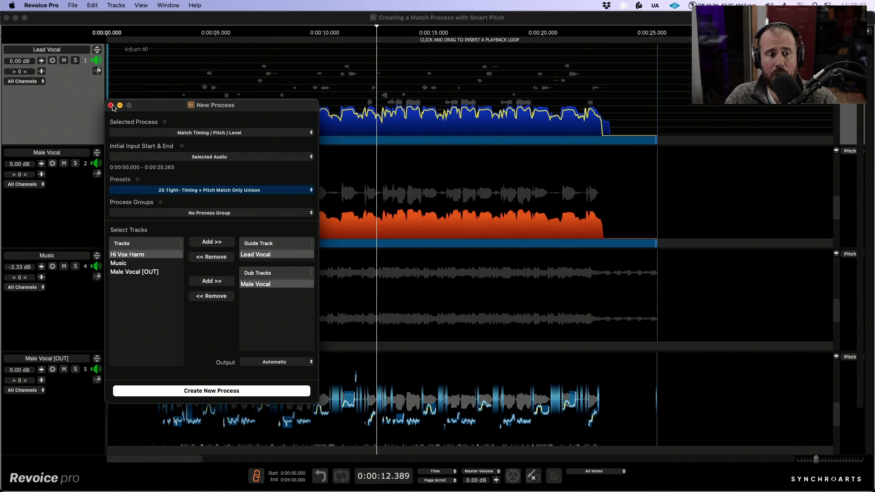
{"action": "left_click", "coordinate": [111, 106]}
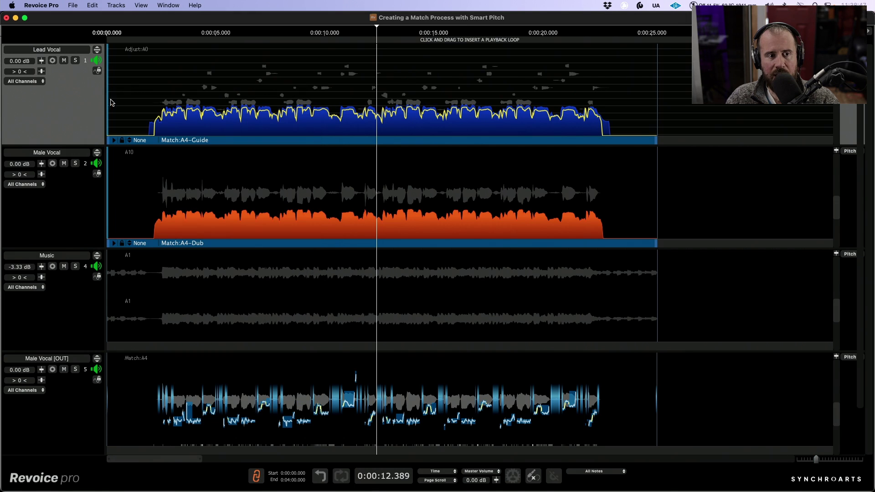
Compare by ear the soloed Lead Vocal with the original Male Vocal and with the processed Male Vocal [OUT] track
{"action": "left_click", "coordinate": [75, 61]}
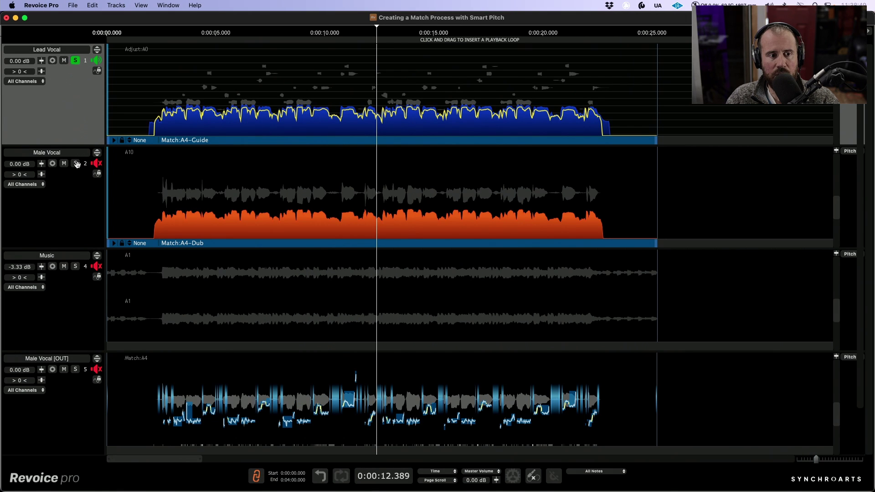
{"action": "left_click", "coordinate": [75, 163]}
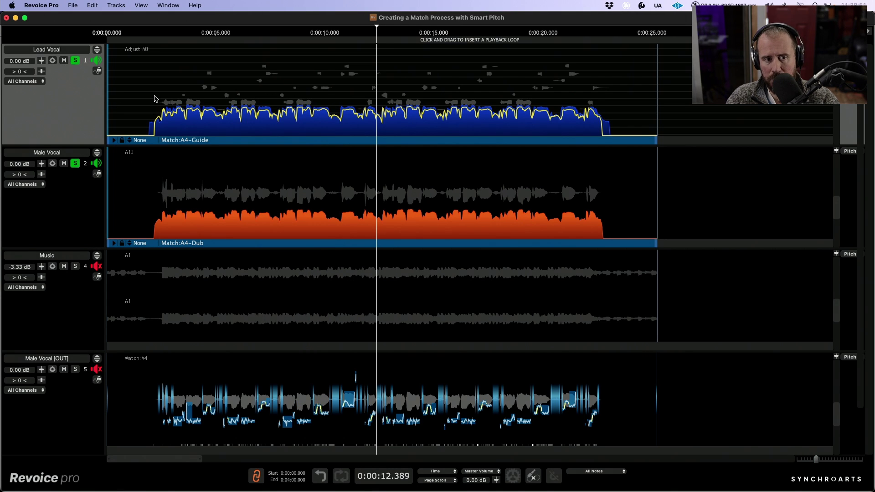
{"action": "left_click", "coordinate": [154, 99]}
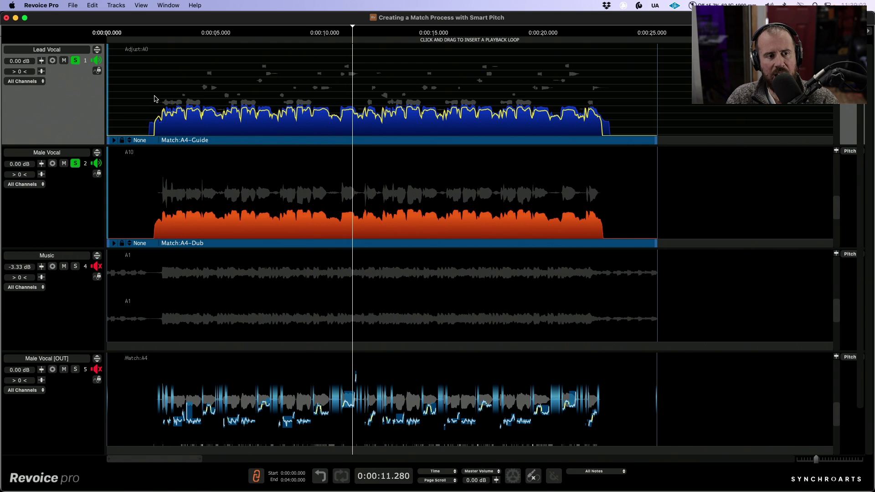
{"action": "key", "text": "s"}
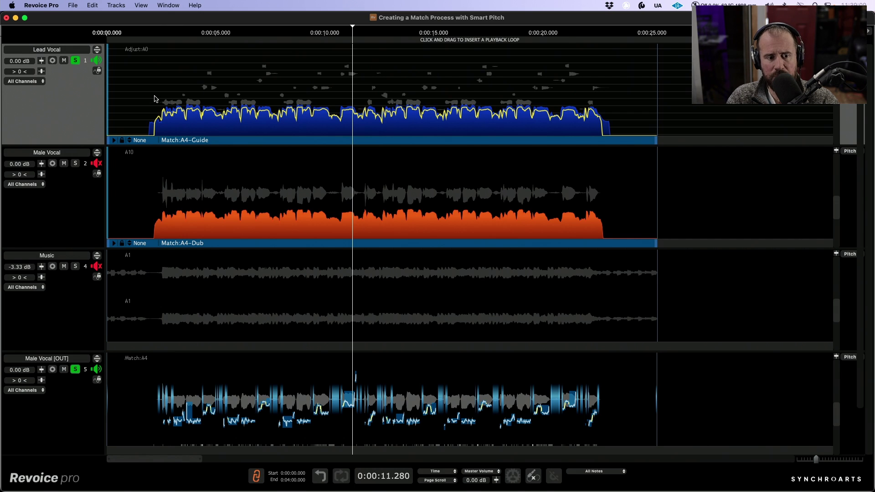
{"action": "key", "text": "space"}
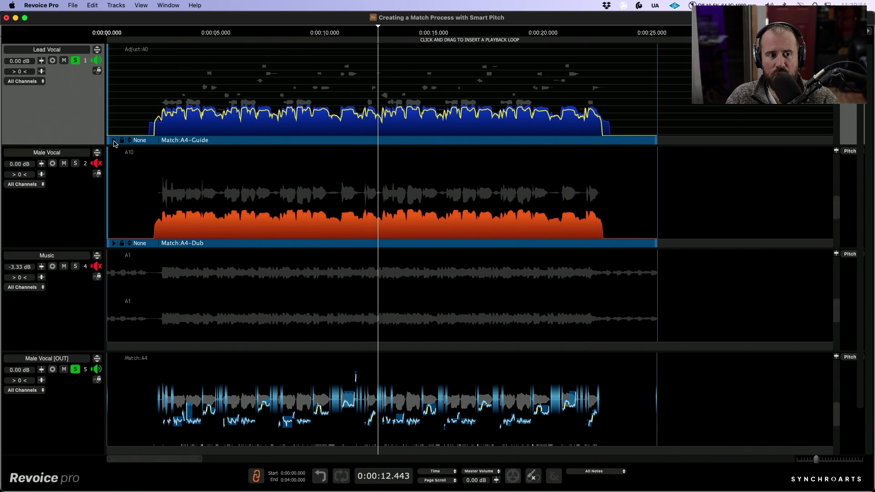
Open the Match process settings and set Max Difference to 7 ms for Timing and 0.4 % for Pitch
{"action": "left_click", "coordinate": [115, 142]}
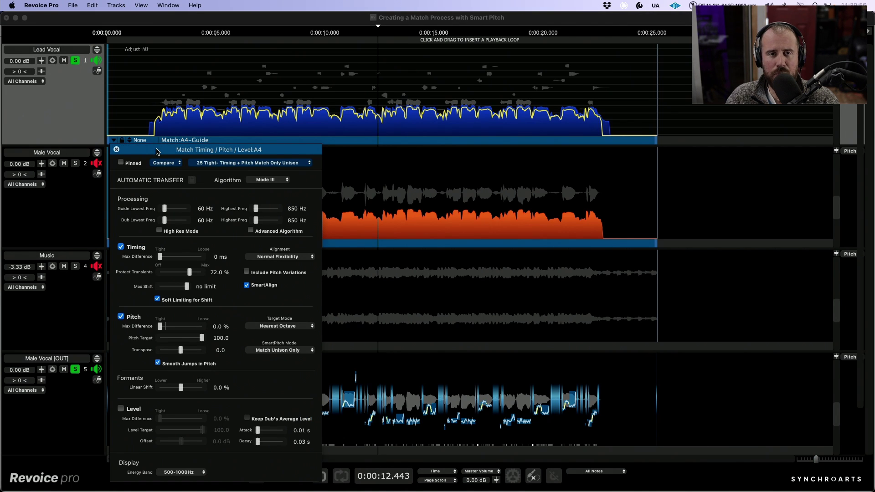
{"action": "left_click_drag", "start_coordinate": [157, 152], "coordinate": [159, 73]}
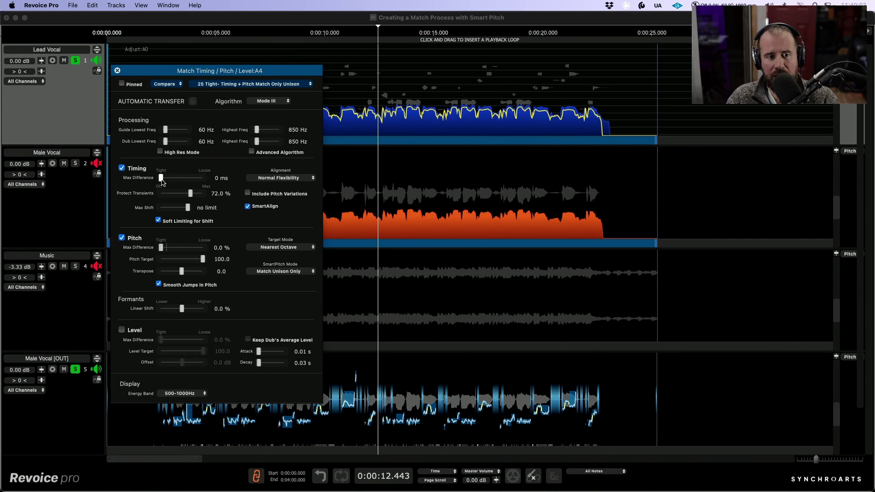
{"action": "left_click_drag", "start_coordinate": [162, 179], "coordinate": [164, 179]}
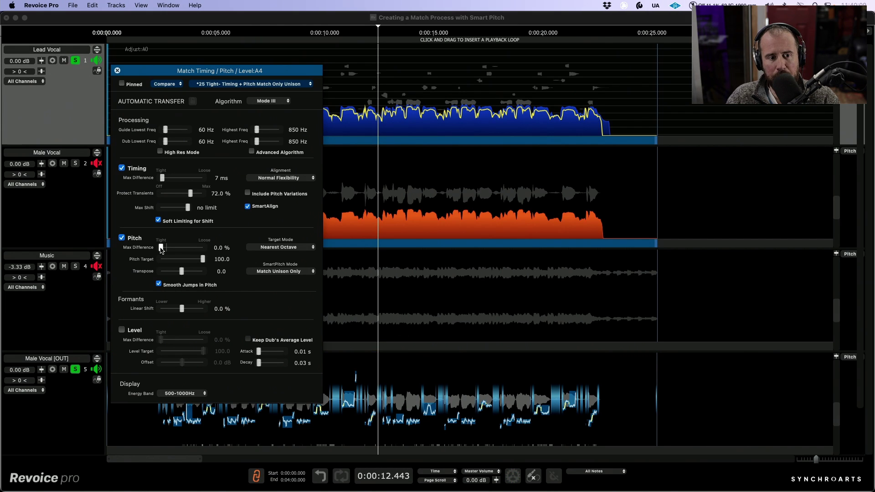
{"action": "left_click_drag", "start_coordinate": [160, 248], "coordinate": [162, 248]}
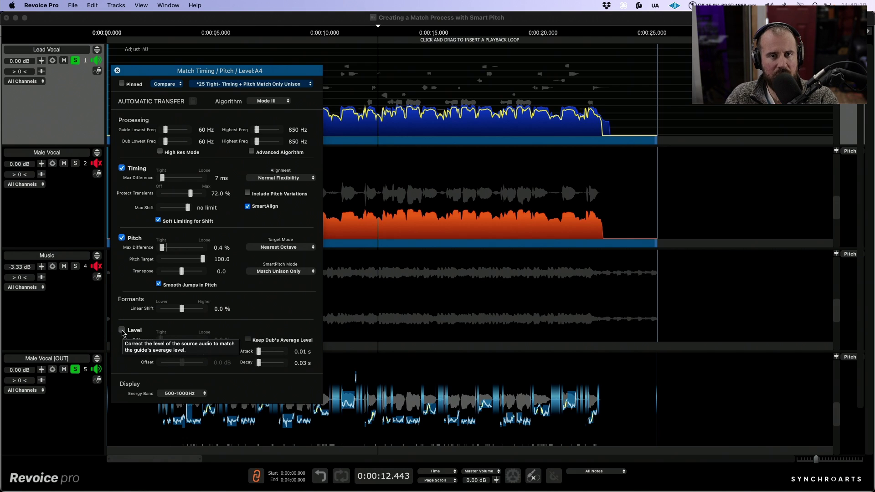
Enable Level matching with a Max Difference of 51.0 %, leaving Keep Dub's Average Level off
{"action": "left_click", "coordinate": [122, 331]}
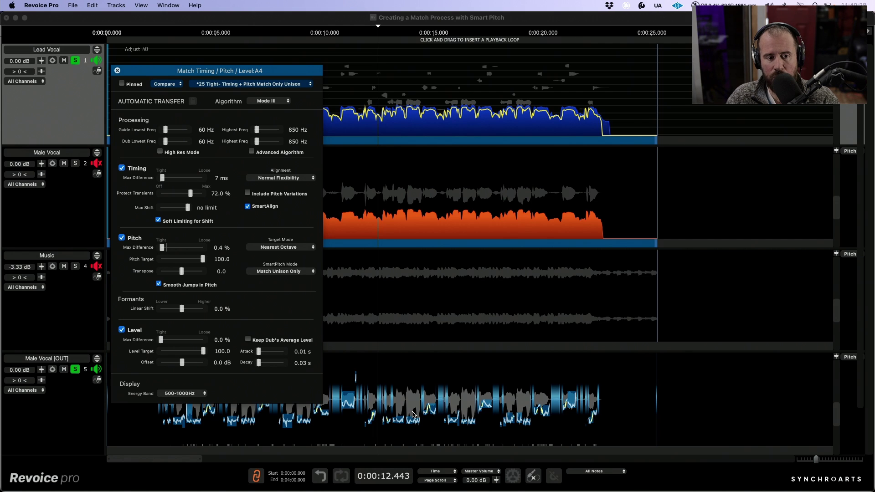
{"action": "left_click_drag", "start_coordinate": [161, 341], "coordinate": [178, 343]}
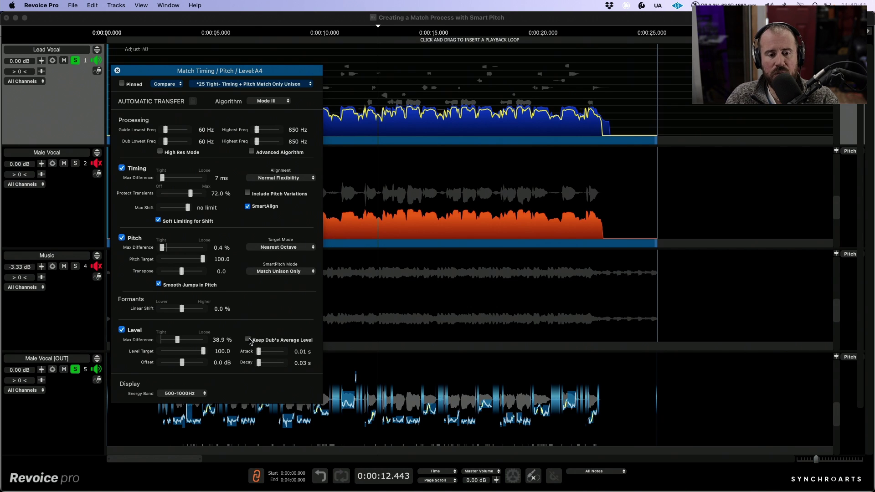
{"action": "left_click", "coordinate": [249, 341]}
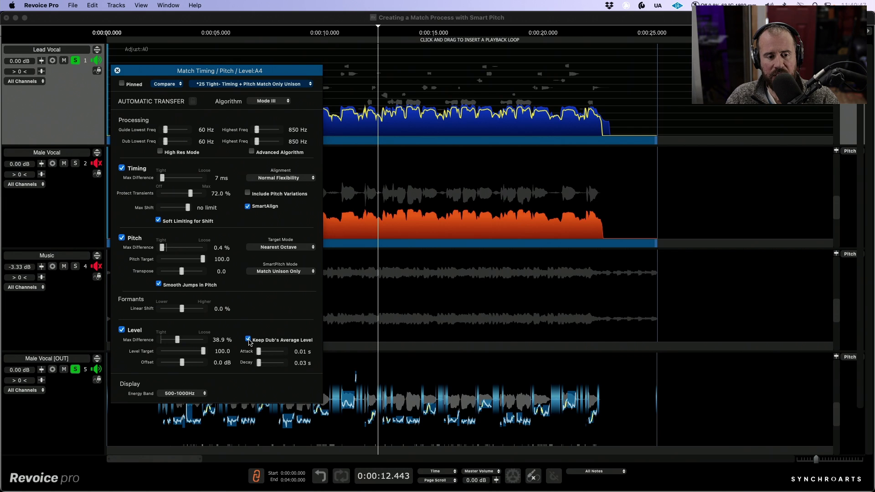
{"action": "left_click", "coordinate": [249, 340]}
{"action": "left_click_drag", "start_coordinate": [177, 341], "coordinate": [183, 341]}
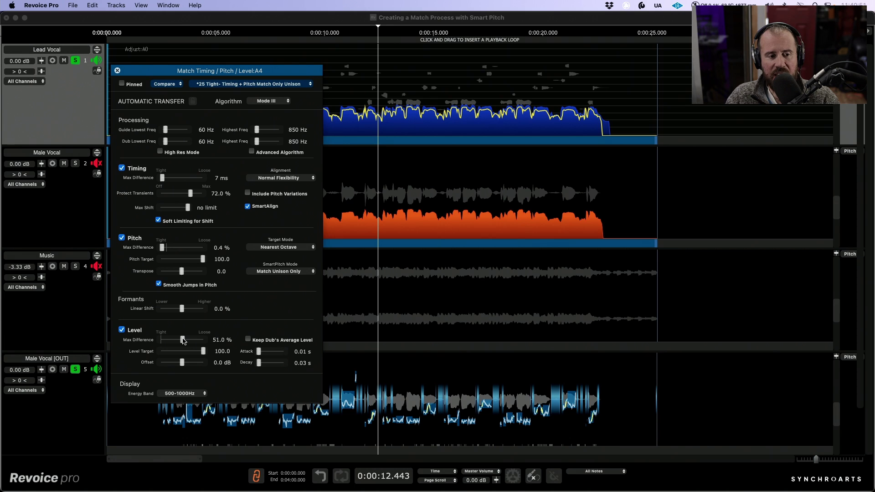
Add Music to the soloed tracks, close the Match process settings and listen to the matched vocals with the music
{"action": "left_click", "coordinate": [75, 266]}
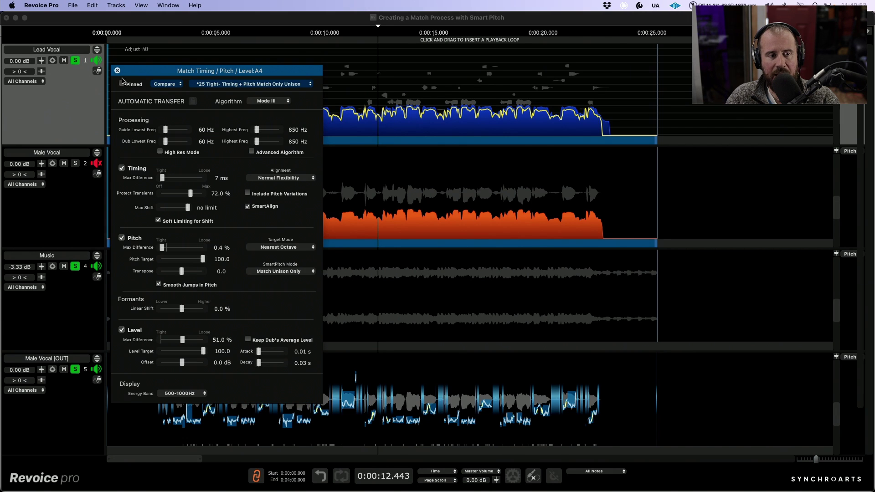
{"action": "left_click", "coordinate": [117, 71]}
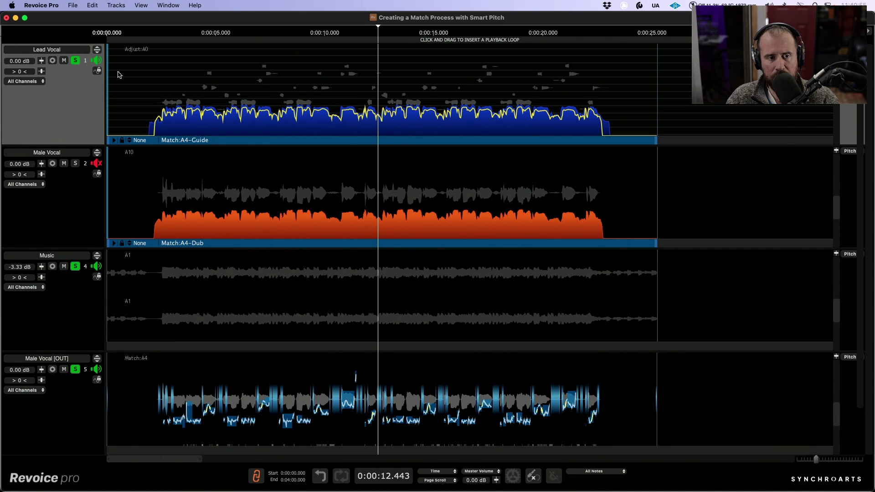
{"action": "key", "text": "space"}
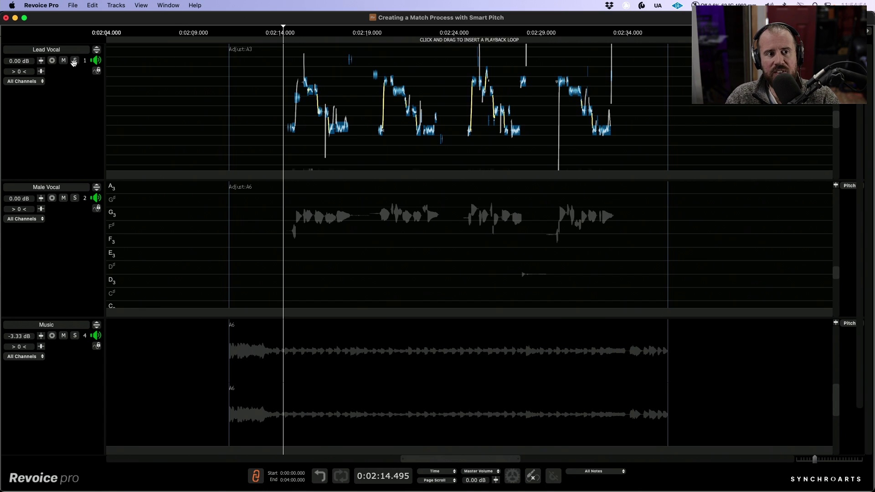
Solo Lead Vocal and Music in the section around 0:02:14 and listen to its first two phrases
{"action": "left_click", "coordinate": [75, 60]}
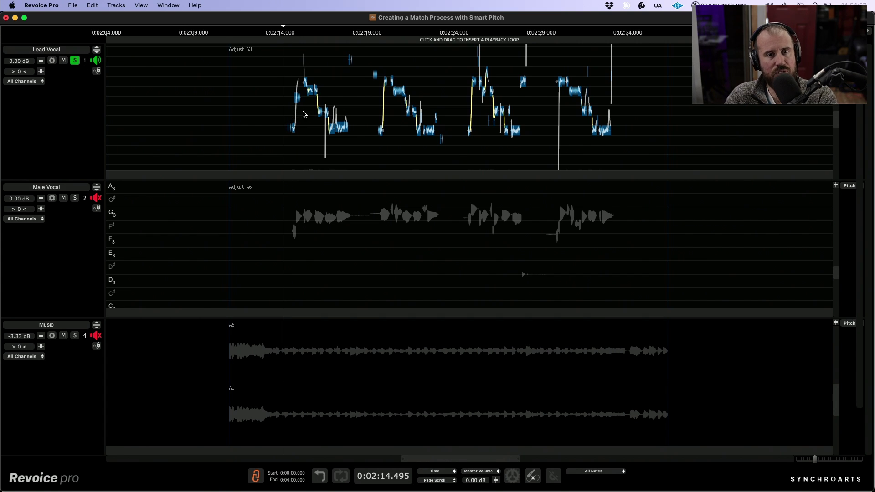
{"action": "left_click", "coordinate": [75, 336]}
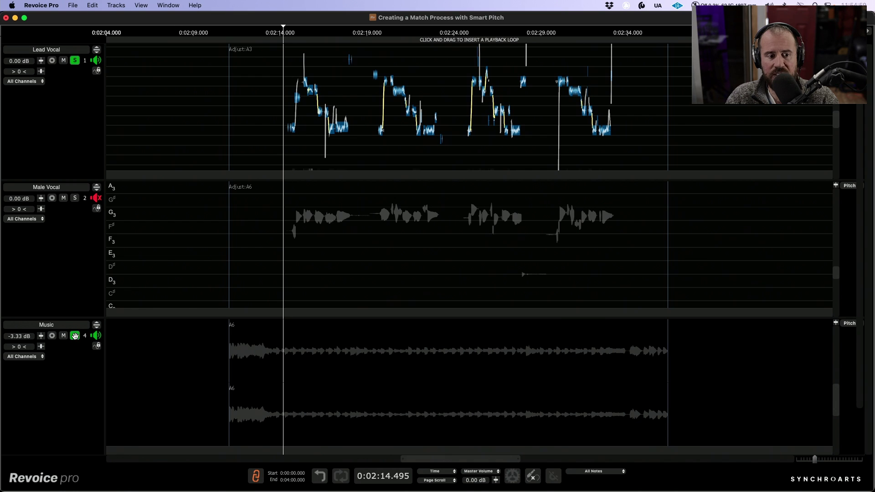
{"action": "key", "text": "space"}
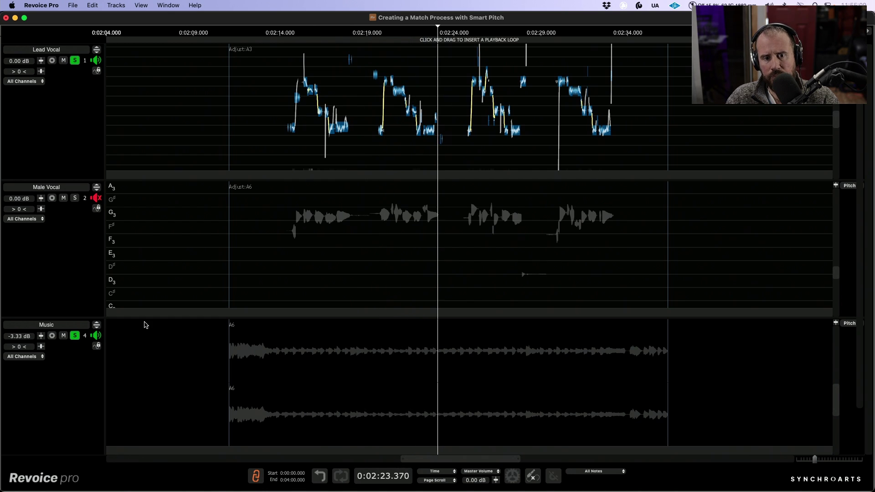
{"action": "key", "text": "space"}
Swap the Music solo for Male Vocal and listen to both vocals from about 0:02:14
{"action": "left_click", "coordinate": [75, 336]}
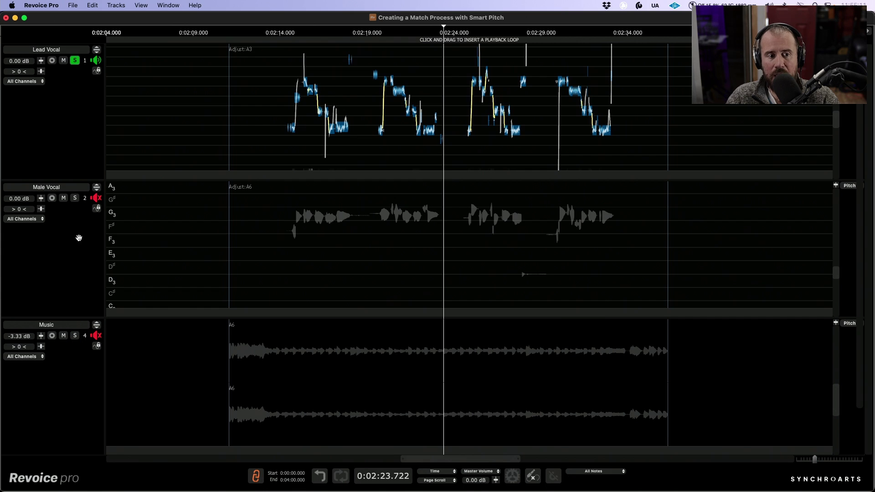
{"action": "left_click", "coordinate": [75, 198]}
{"action": "left_click", "coordinate": [278, 96]}
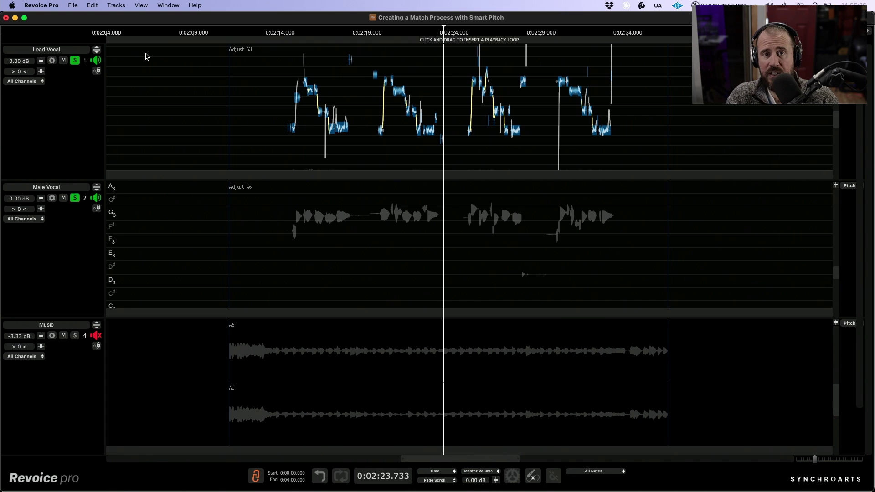
Clear the Lead Vocal solo and create a Match Timing / Pitch / Level process with preset 25 Tight- Timing + Pitch Match Only Unison
{"action": "left_click", "coordinate": [75, 61]}
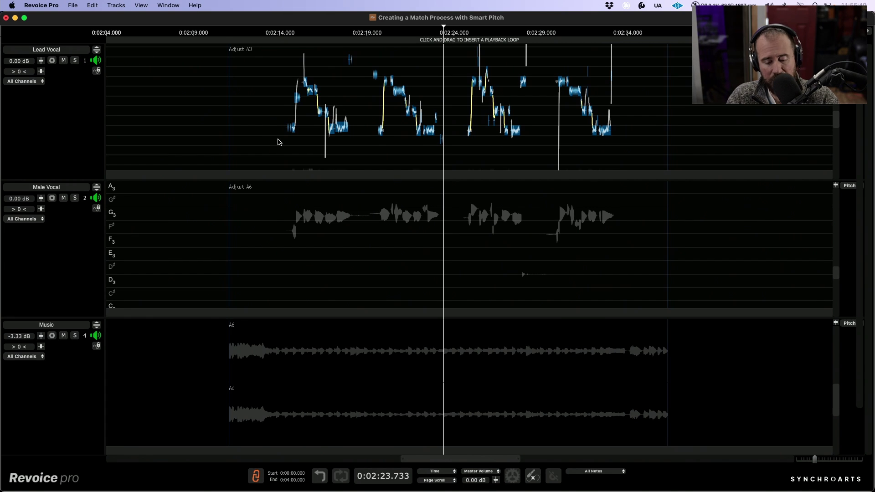
{"action": "key", "text": "super+n"}
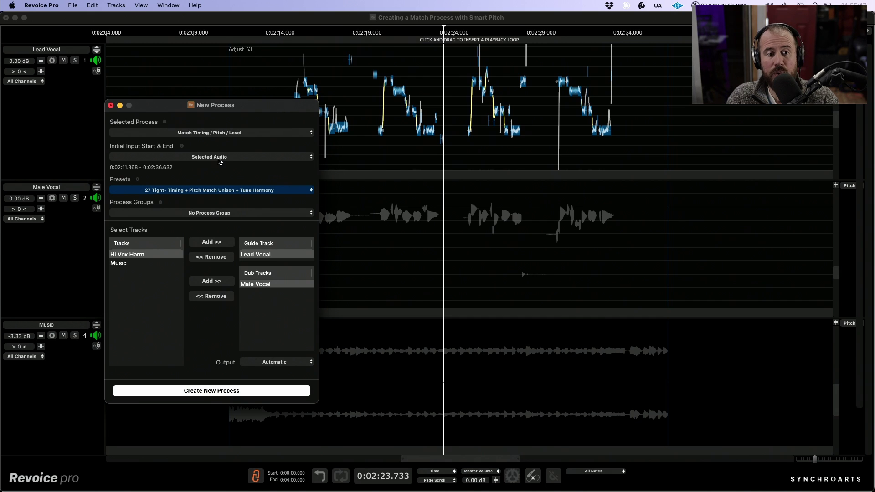
{"action": "left_click", "coordinate": [206, 191]}
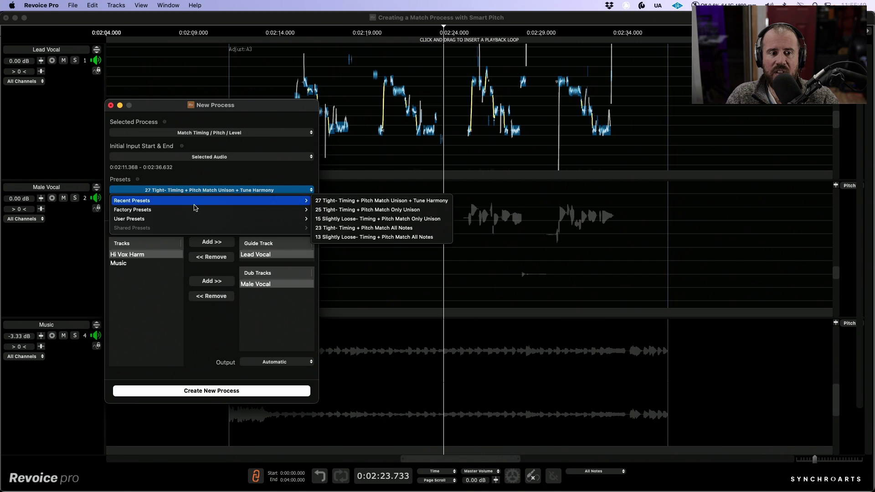
{"action": "mouse_move", "coordinate": [237, 210]}
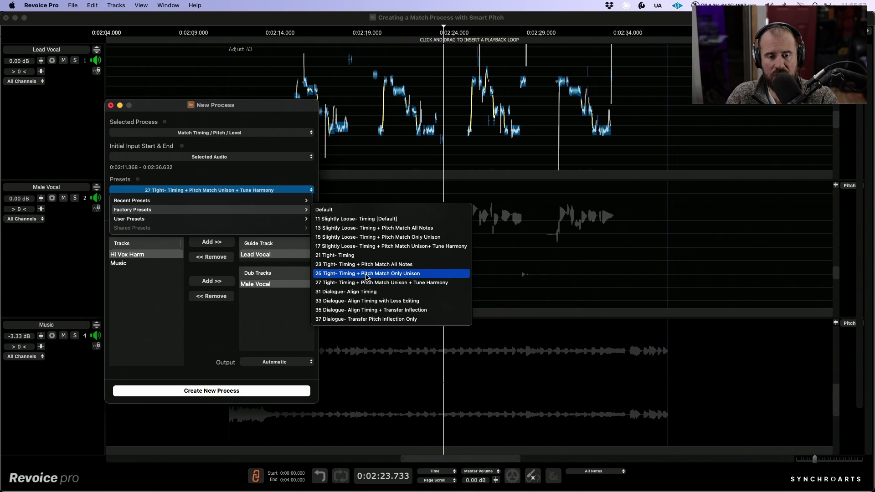
{"action": "left_click", "coordinate": [366, 277]}
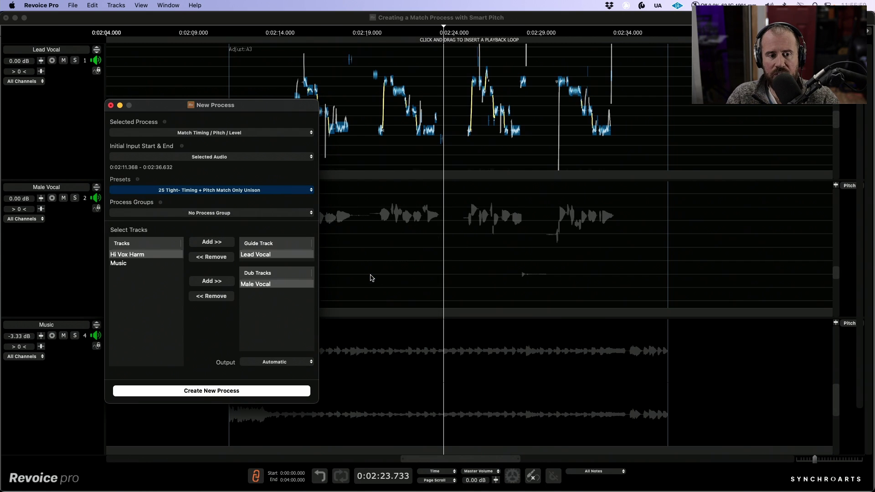
{"action": "left_click", "coordinate": [236, 393]}
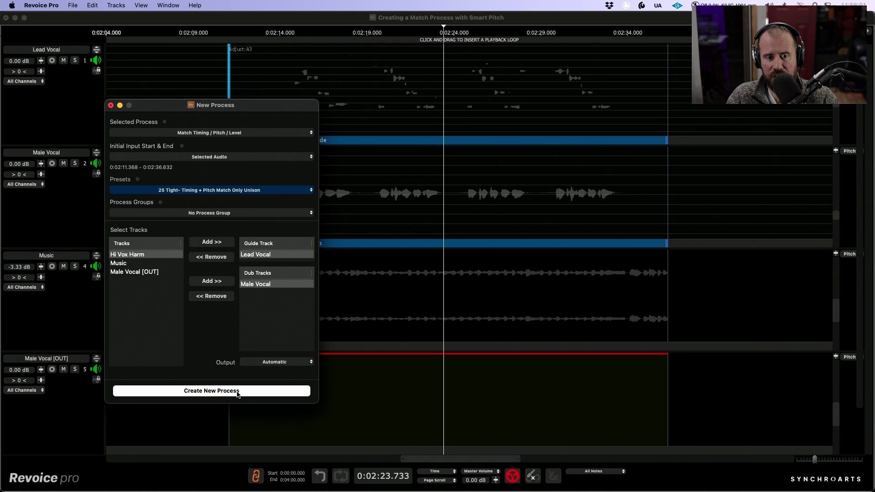
{"action": "left_click", "coordinate": [111, 105]}
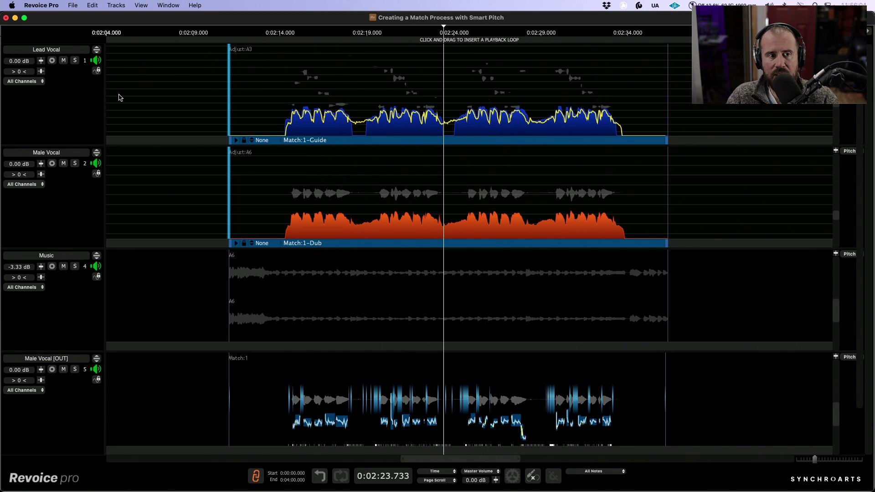
Solo Lead Vocal and Male Vocal [OUT] and listen to both from about 0:02:14
{"action": "left_click", "coordinate": [75, 60]}
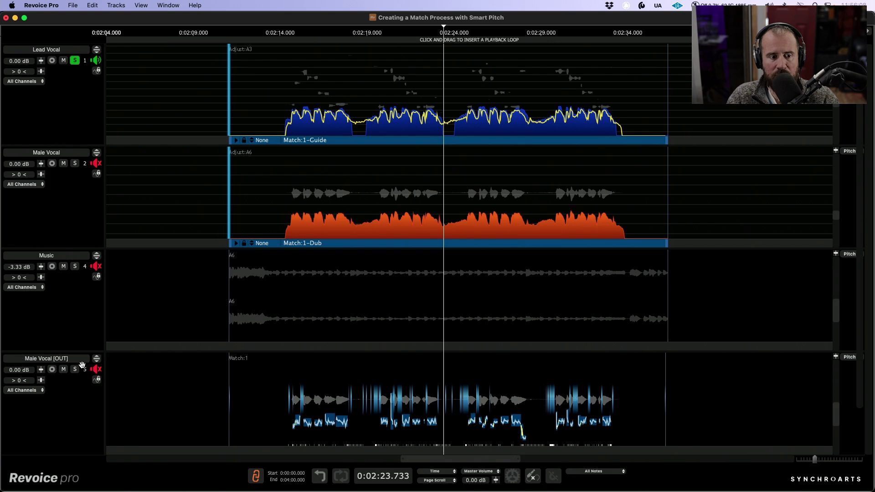
{"action": "left_click", "coordinate": [75, 369]}
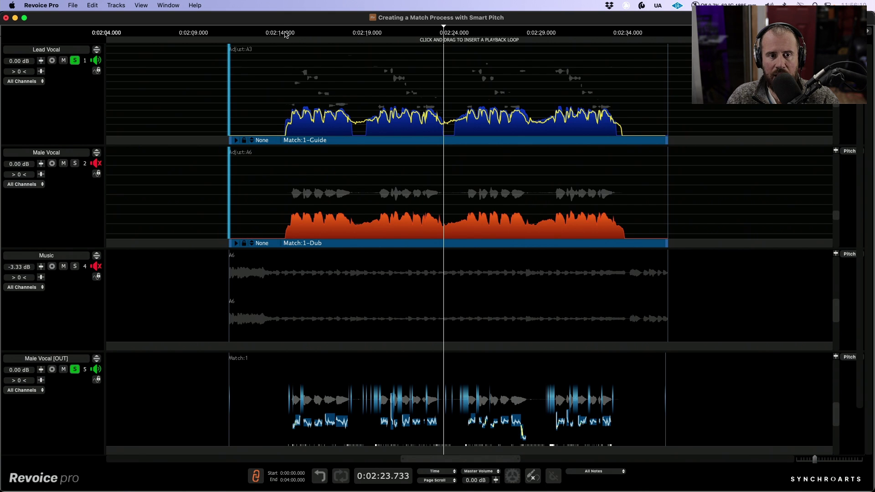
{"action": "left_click", "coordinate": [285, 34]}
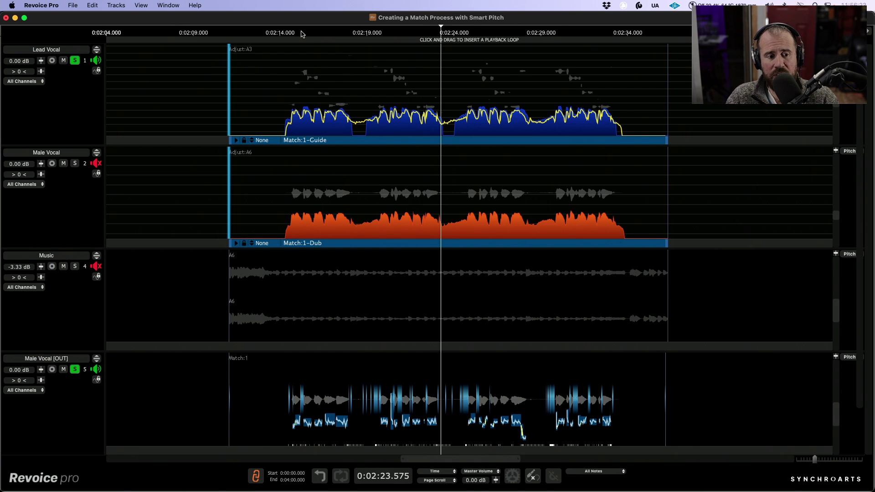
Open the Match:1 process settings, remove the Lead Vocal solo and listen to Male Vocal [OUT] alone
{"action": "left_click", "coordinate": [237, 141]}
{"action": "left_click_drag", "start_coordinate": [294, 147], "coordinate": [288, 73]}
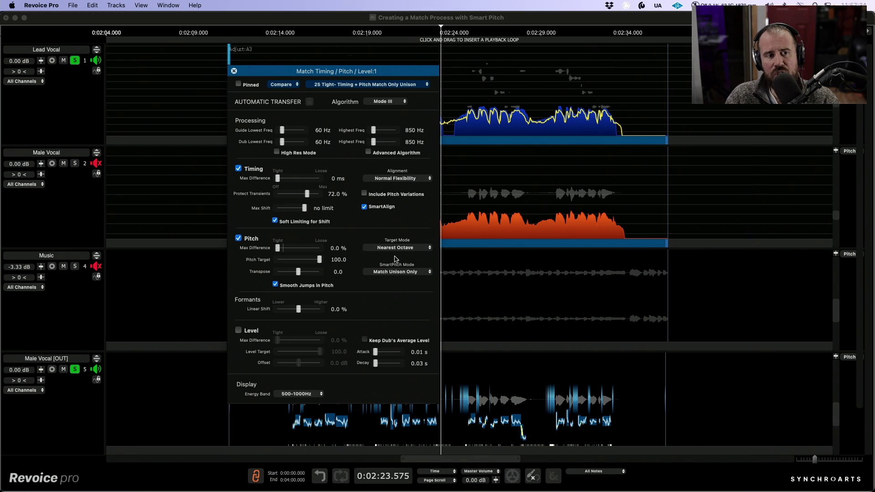
{"action": "left_click", "coordinate": [75, 61]}
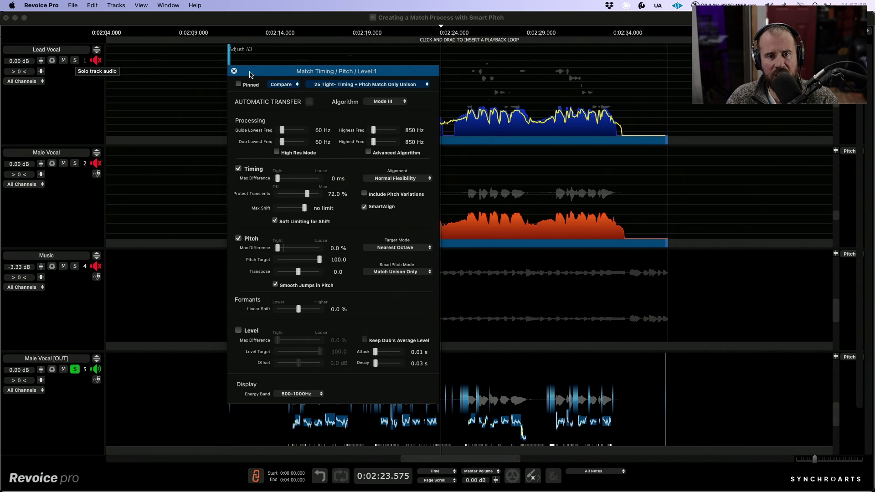
{"action": "key", "text": "space"}
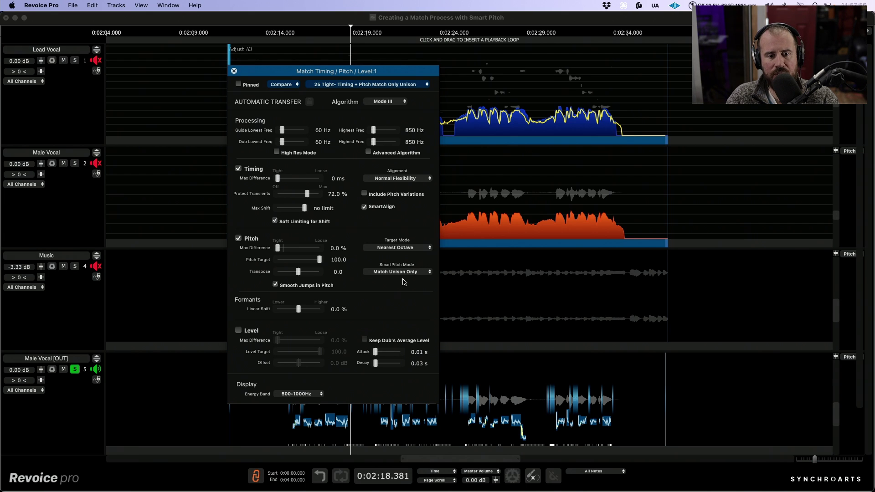
Set the SmartPitch Mode to Match Unison & Tune Non-Unison and listen to Male Vocal [OUT]
{"action": "left_click", "coordinate": [406, 273]}
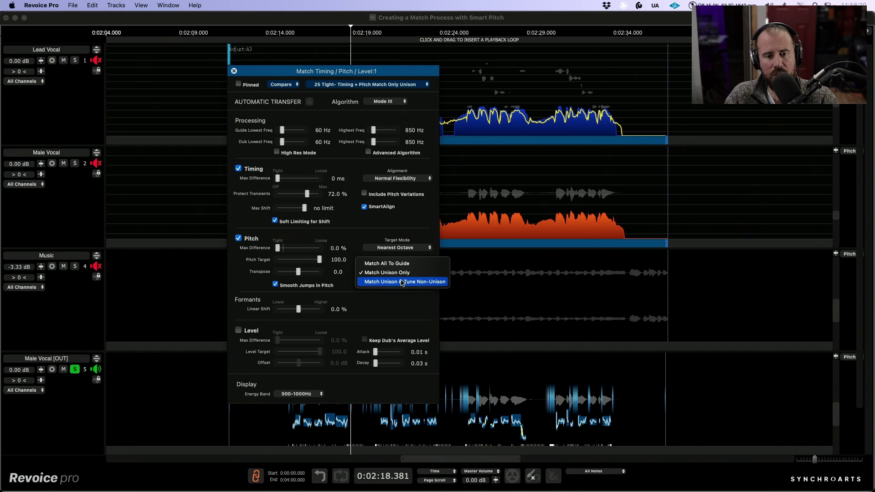
{"action": "left_click", "coordinate": [402, 282]}
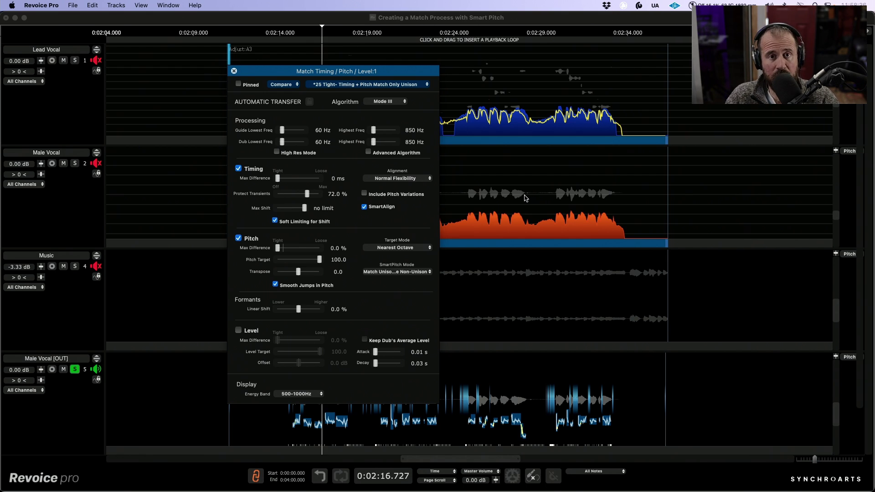
{"action": "key", "text": "space"}
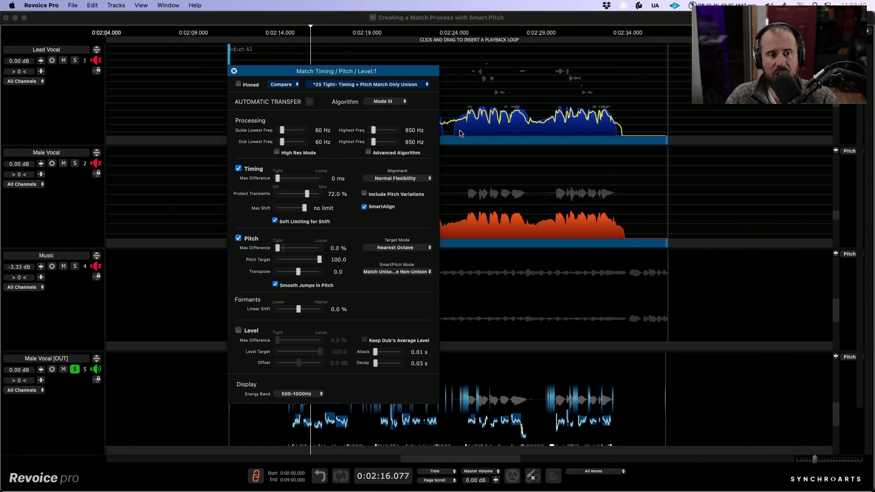
Close the process settings, add Lead Vocal and Music to the soloed tracks and listen from about 0:02:14
{"action": "left_click", "coordinate": [234, 71]}
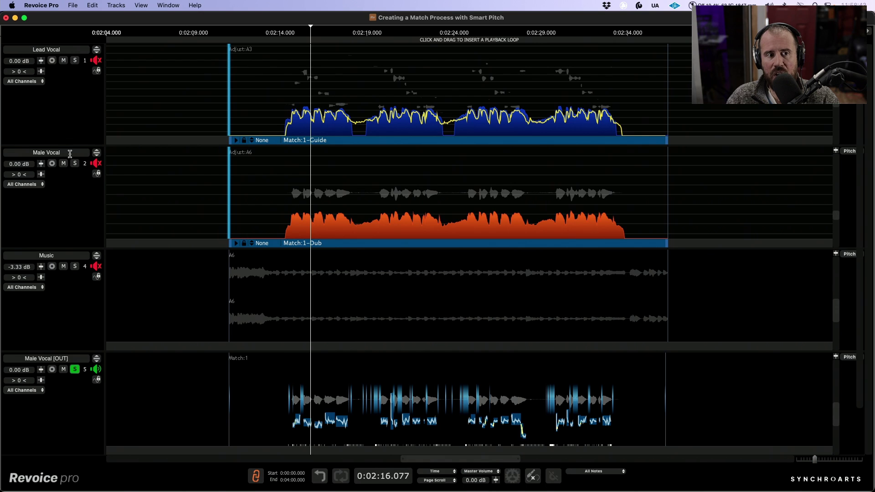
{"action": "left_click", "coordinate": [75, 60]}
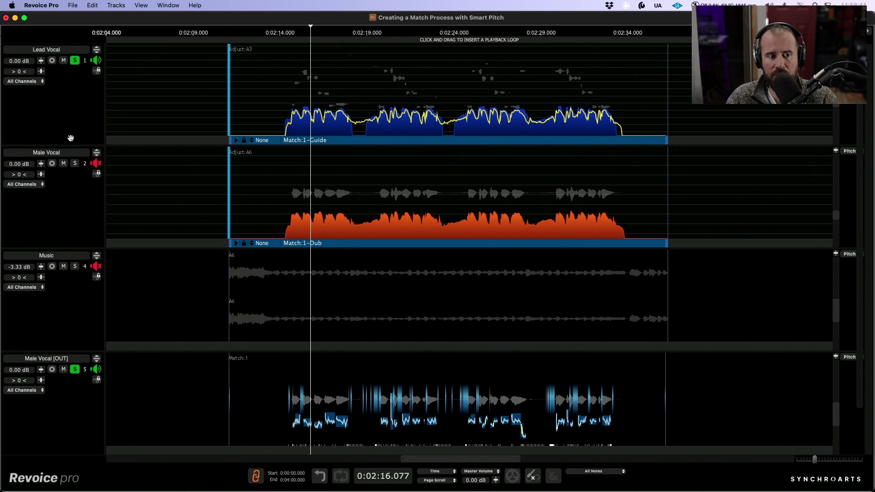
{"action": "left_click", "coordinate": [75, 267]}
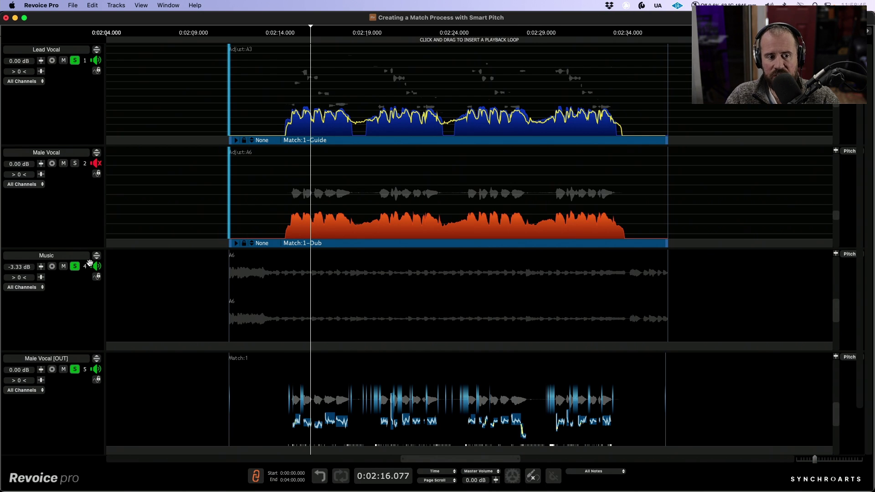
{"action": "left_click", "coordinate": [282, 40]}
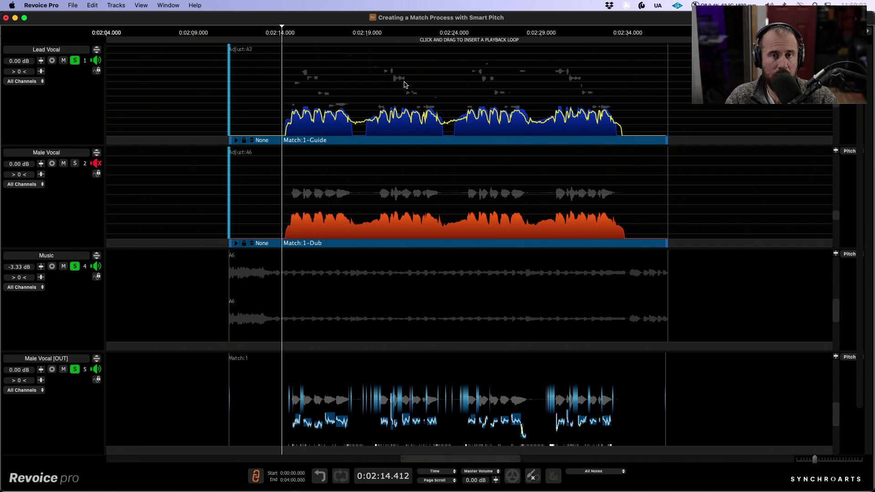
{"action": "key", "text": "space"}
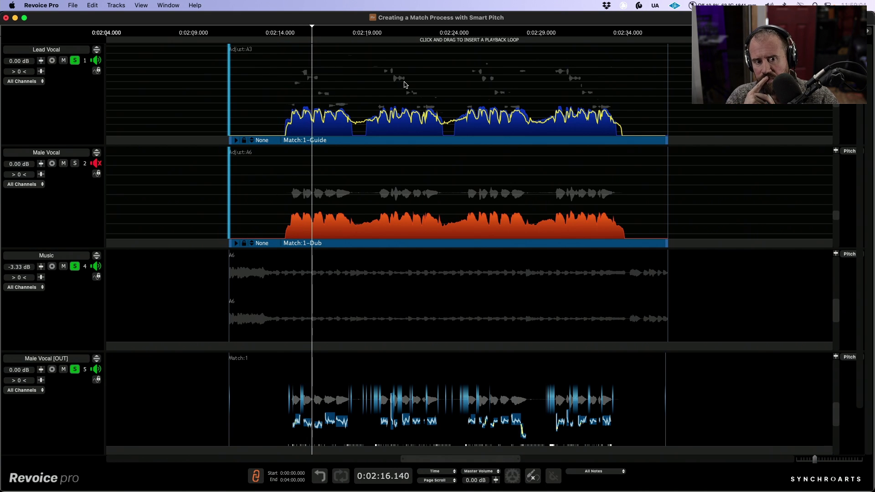
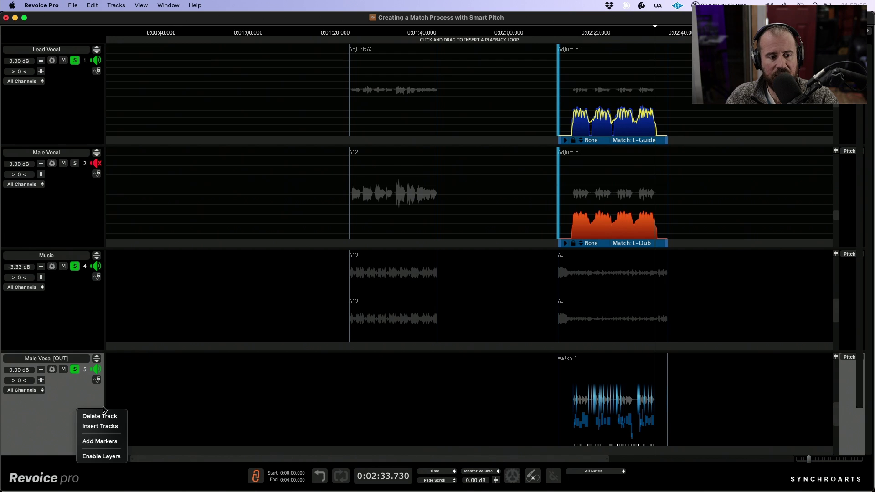
Delete the Male Vocal [OUT] track and bring the hidden Hi Vox Harm track into view unmuted
{"action": "left_click", "coordinate": [93, 415]}
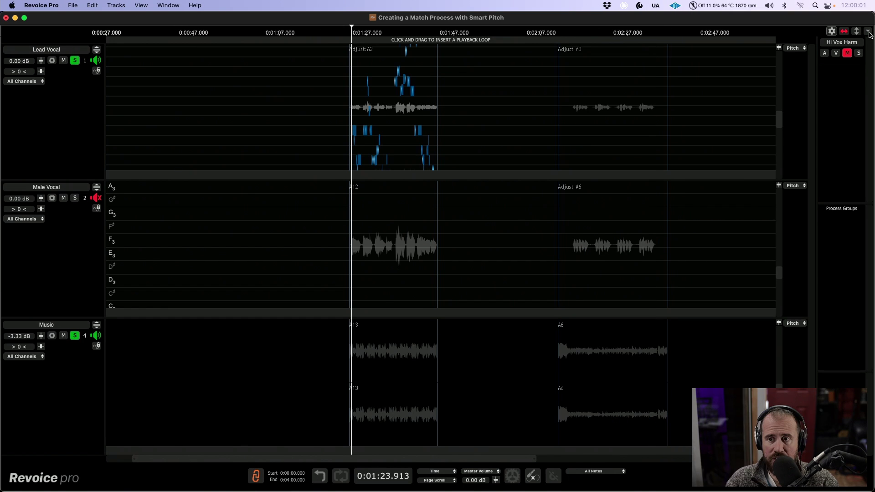
{"action": "left_click", "coordinate": [838, 53]}
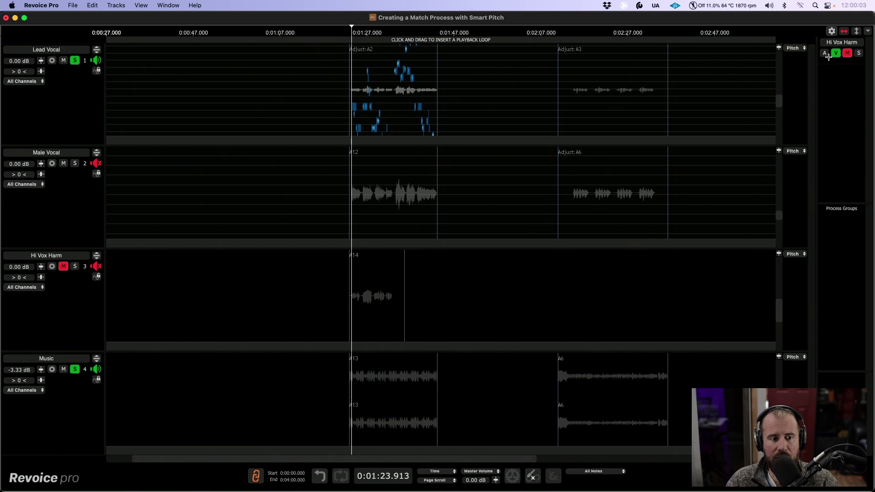
{"action": "left_click", "coordinate": [62, 266]}
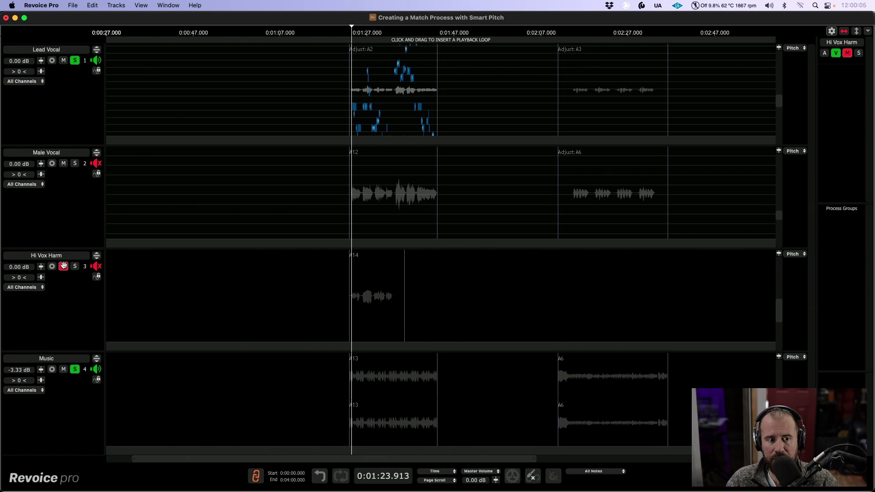
Clear the track solos and listen to all vocals with the music in the section from about 0:01:24
{"action": "left_click", "coordinate": [74, 61]}
{"action": "scroll", "coordinate": [390, 155], "scroll_direction": "up", "scroll_amount": 5}
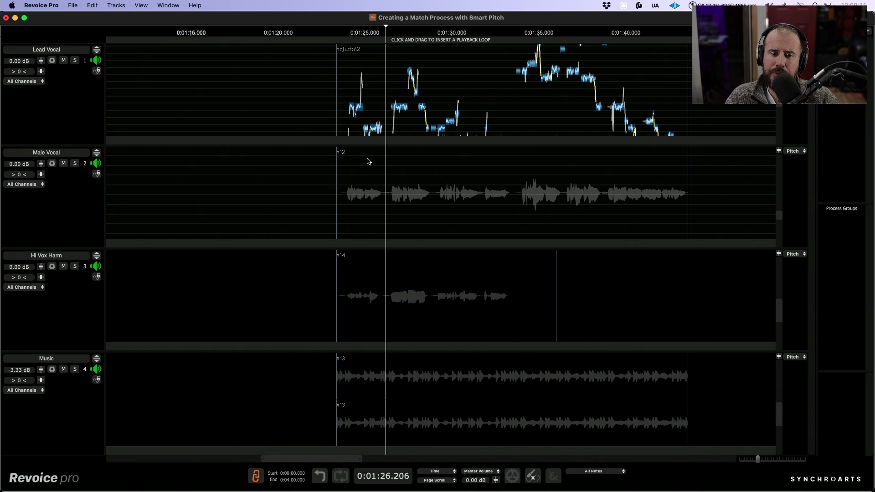
{"action": "scroll", "coordinate": [392, 157], "scroll_direction": "right", "scroll_amount": 3}
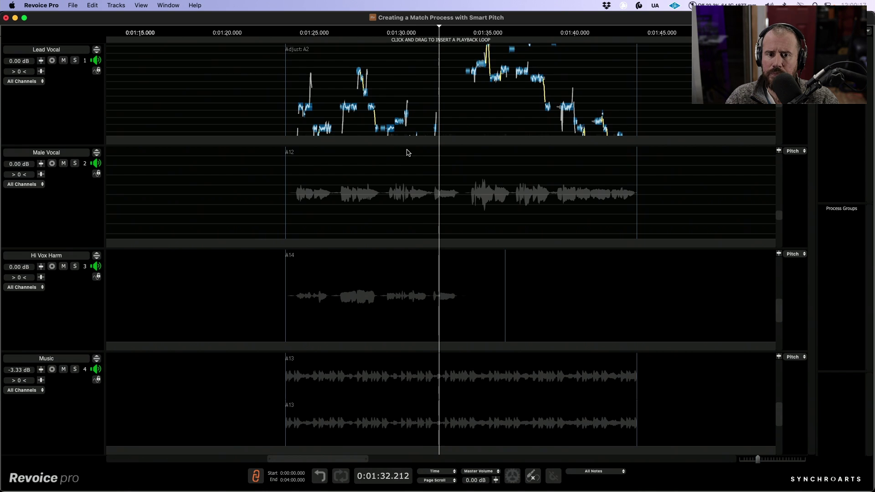
{"action": "key", "text": "space"}
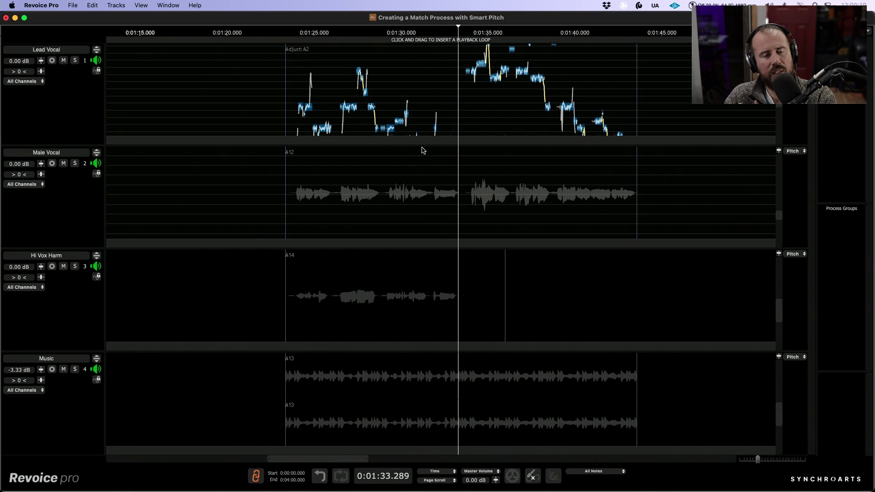
Solo Lead Vocal and listen to its first phrase from about 0:01:24
{"action": "left_click", "coordinate": [296, 70]}
{"action": "left_click", "coordinate": [75, 60]}
{"action": "key", "text": "space"}
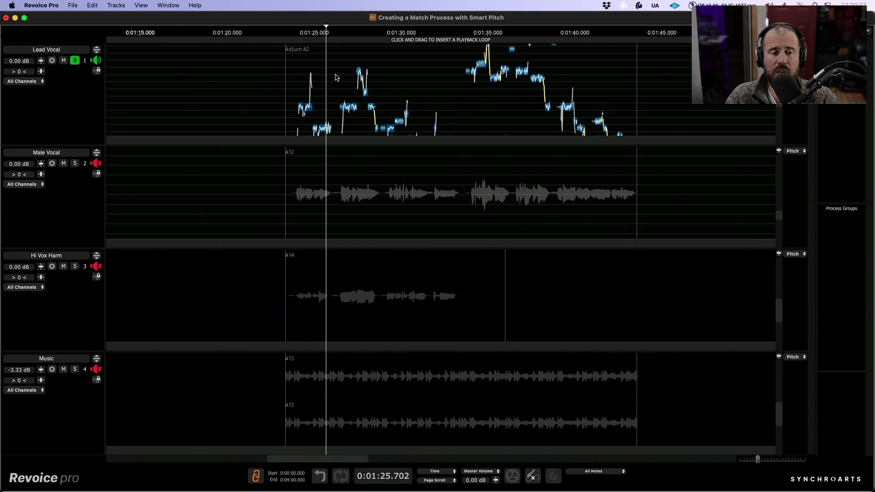
Solo Male Vocal alone and listen to its opening phrases from about 0:01:24
{"action": "left_click", "coordinate": [75, 164]}
{"action": "left_click", "coordinate": [297, 203]}
{"action": "key", "text": "space"}
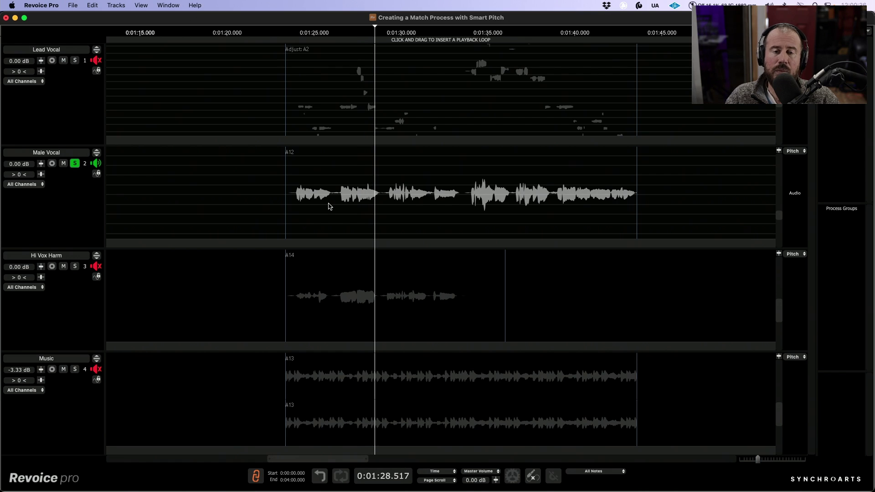
Add Lead Vocal to the Male Vocal solo and listen to both vocals together
{"action": "left_click", "coordinate": [76, 61]}
{"action": "key", "text": "space"}
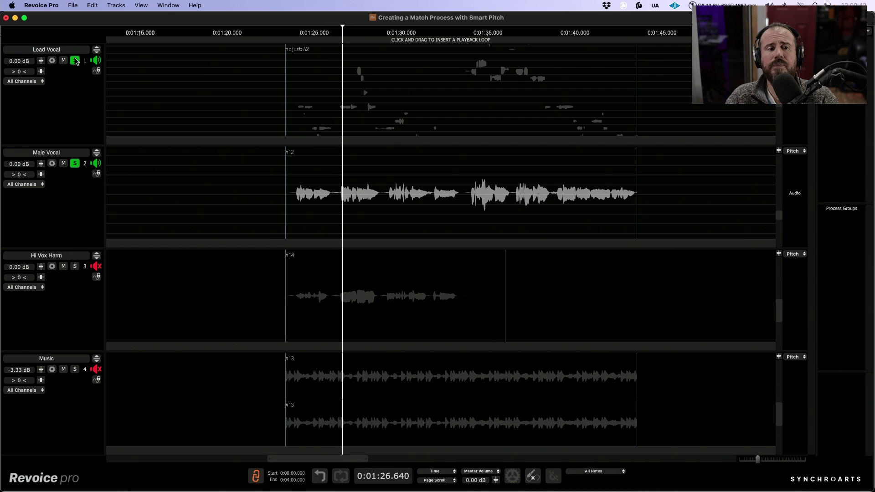
{"action": "key", "text": "space"}
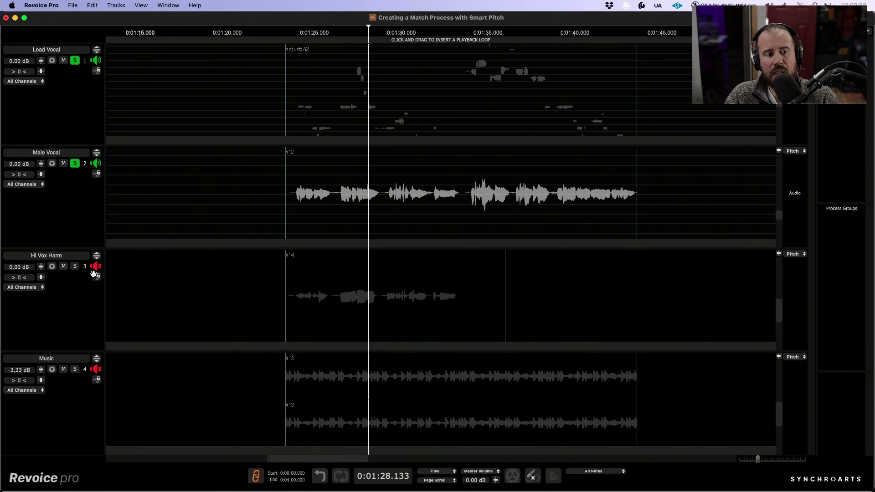
Swap the Male Vocal solo for Hi Vox Harm and listen to it with Lead Vocal
{"action": "left_click", "coordinate": [75, 266]}
{"action": "left_click", "coordinate": [74, 163]}
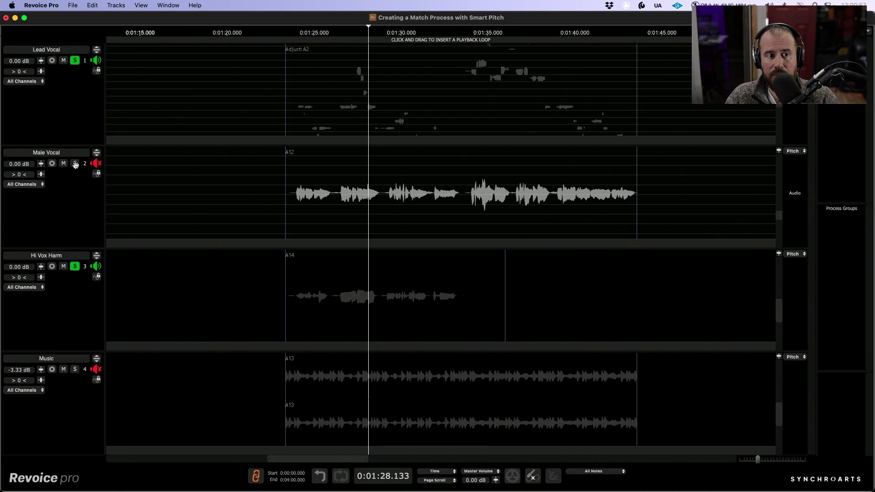
{"action": "key", "text": "space"}
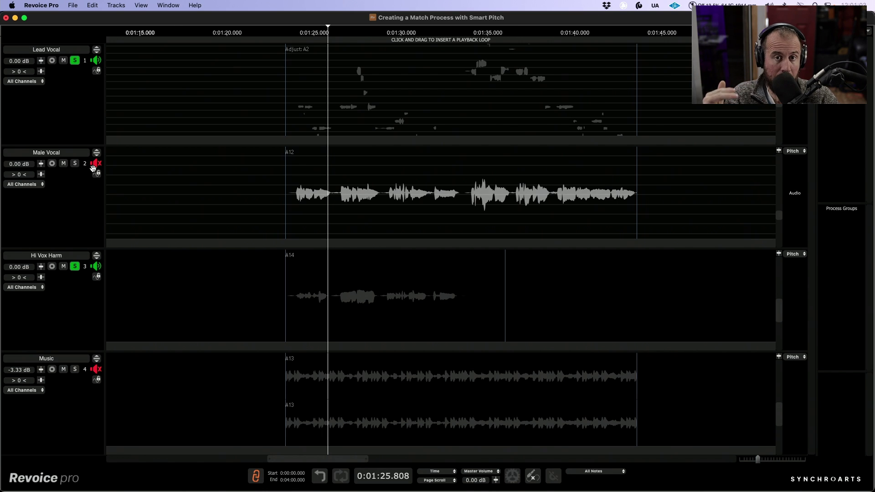
{"action": "key", "text": "space"}
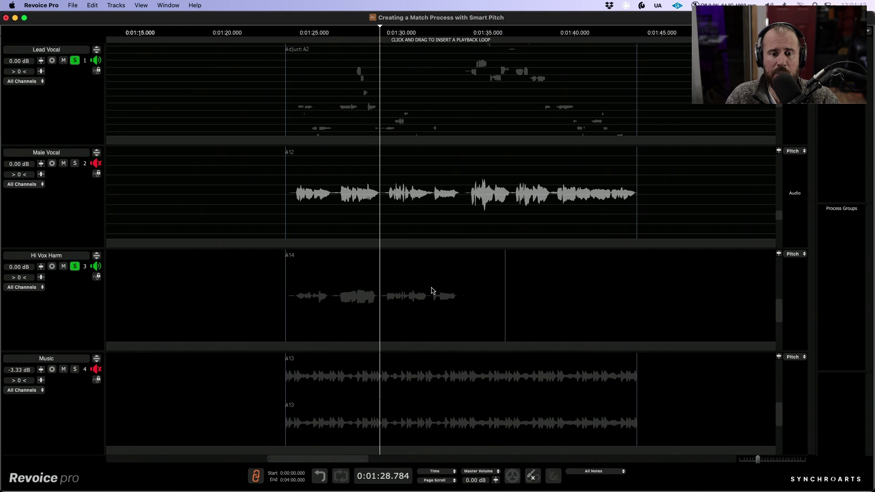
Start a new Match process from the Lead Vocal audio using the preset 27 Tight- Timing + Pitch Match Unison + Tune Harmony
{"action": "left_click", "coordinate": [427, 323]}
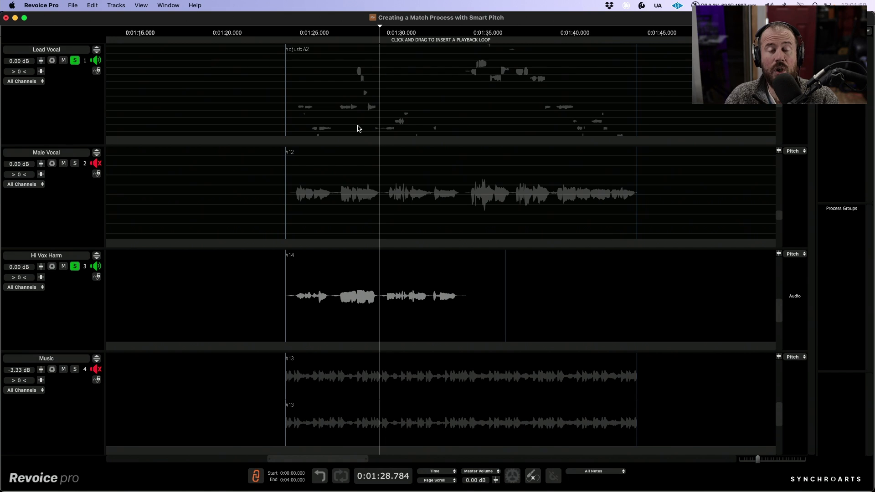
{"action": "left_click", "coordinate": [471, 123]}
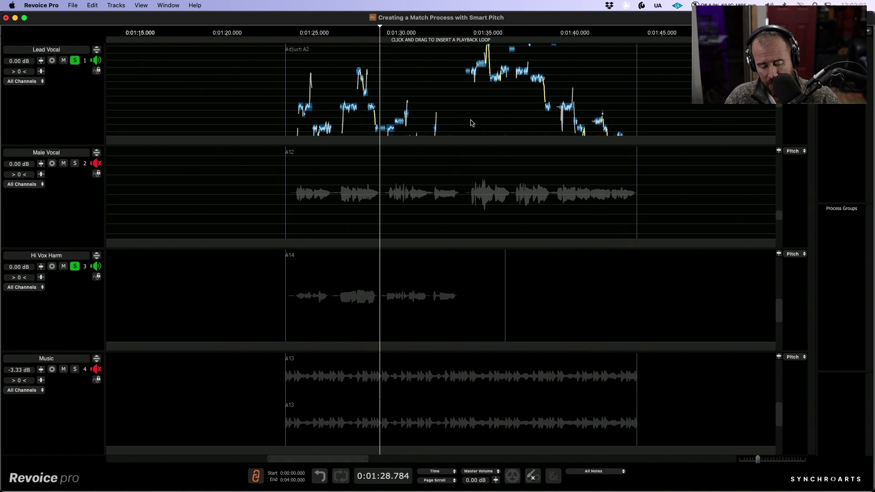
{"action": "key", "text": "super+p"}
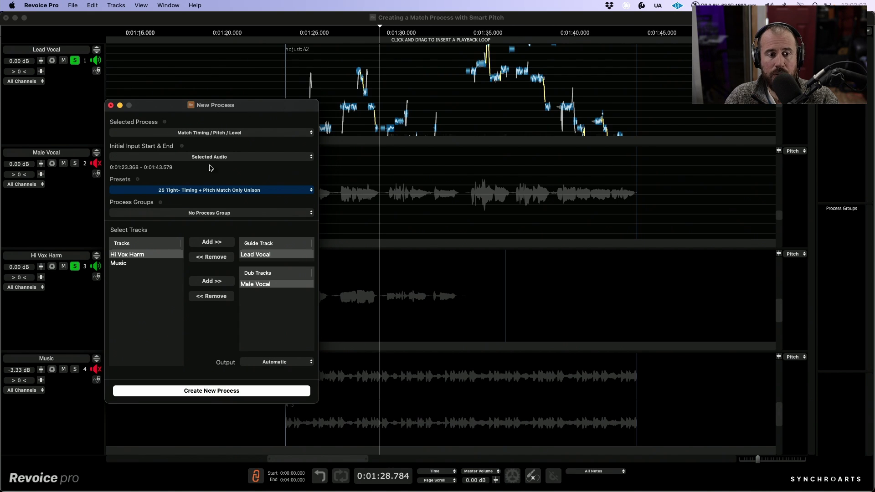
{"action": "left_click", "coordinate": [217, 190]}
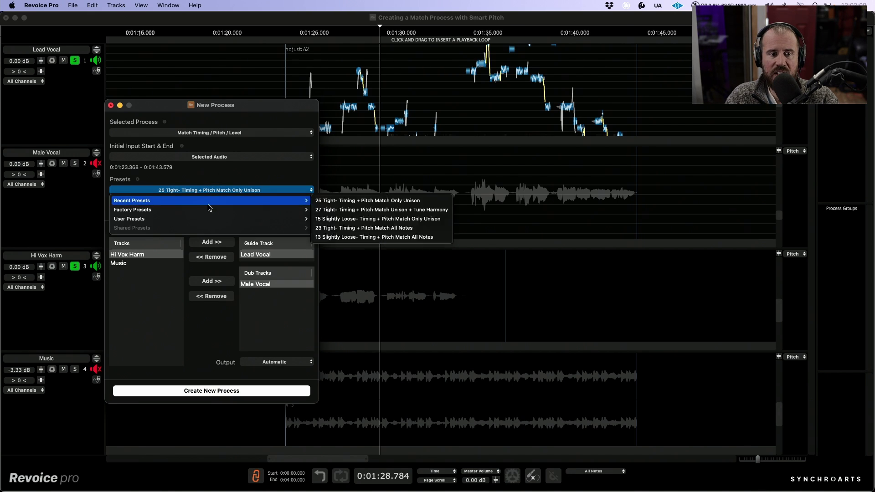
{"action": "mouse_move", "coordinate": [301, 210]}
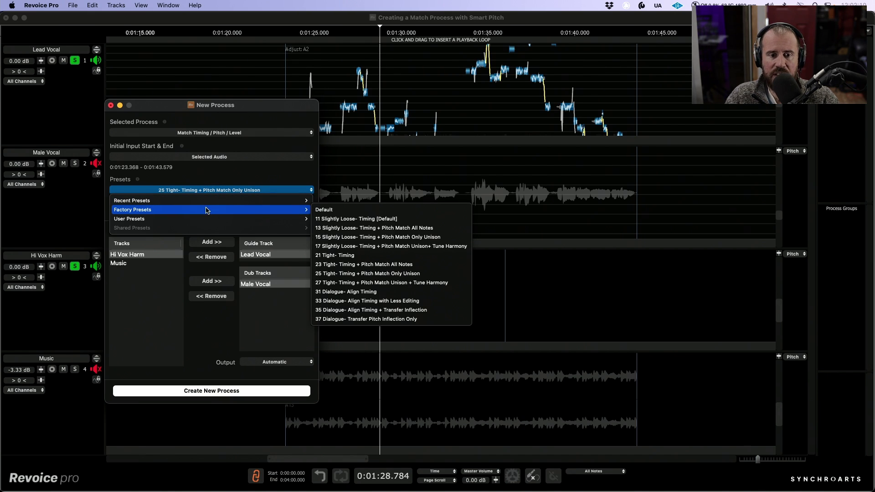
{"action": "left_click", "coordinate": [385, 284]}
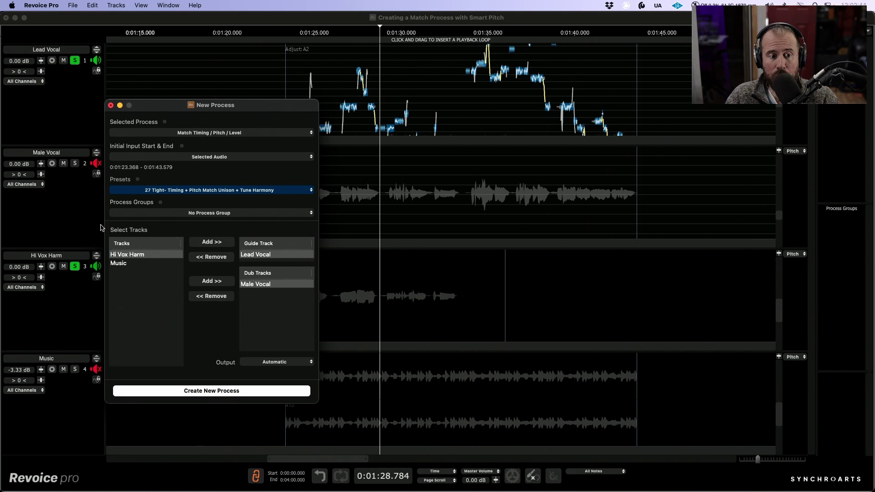
Add Hi Vox Harm as a second dub track, assign a new process group, and create the Match processes
{"action": "left_click", "coordinate": [157, 259]}
{"action": "left_click", "coordinate": [218, 282]}
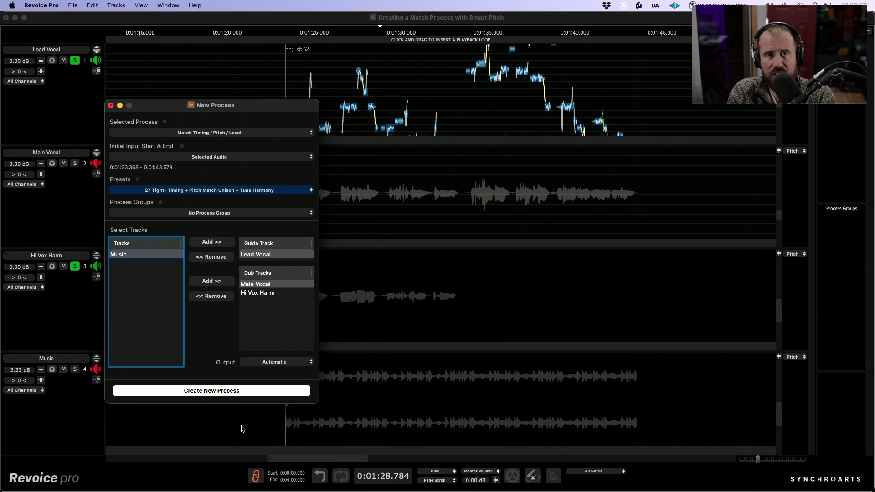
{"action": "left_click", "coordinate": [222, 213]}
{"action": "left_click", "coordinate": [208, 225]}
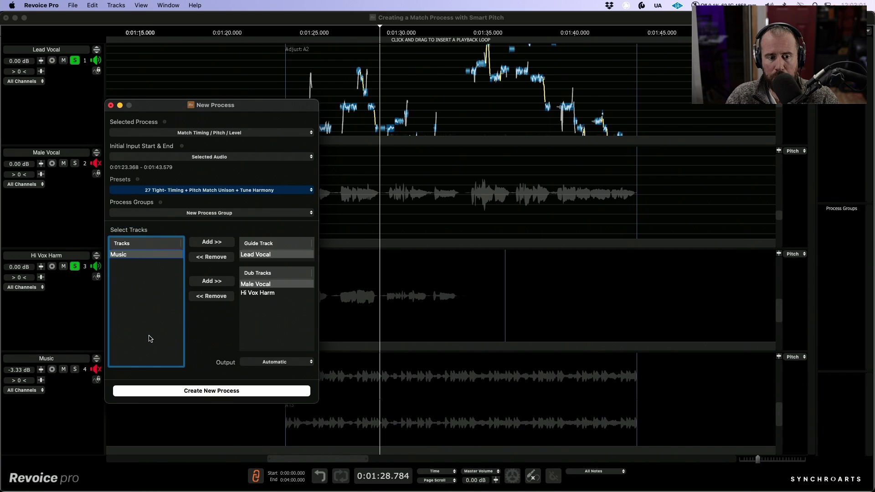
{"action": "left_click", "coordinate": [230, 392]}
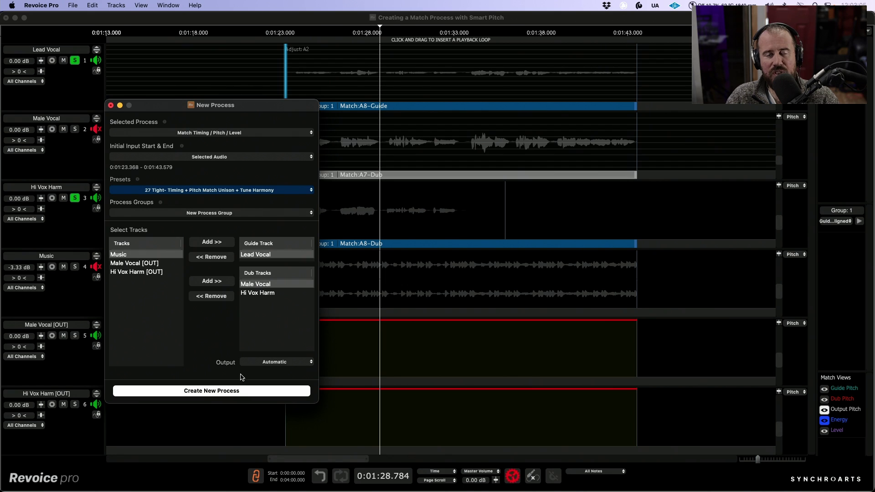
{"action": "left_click", "coordinate": [111, 106]}
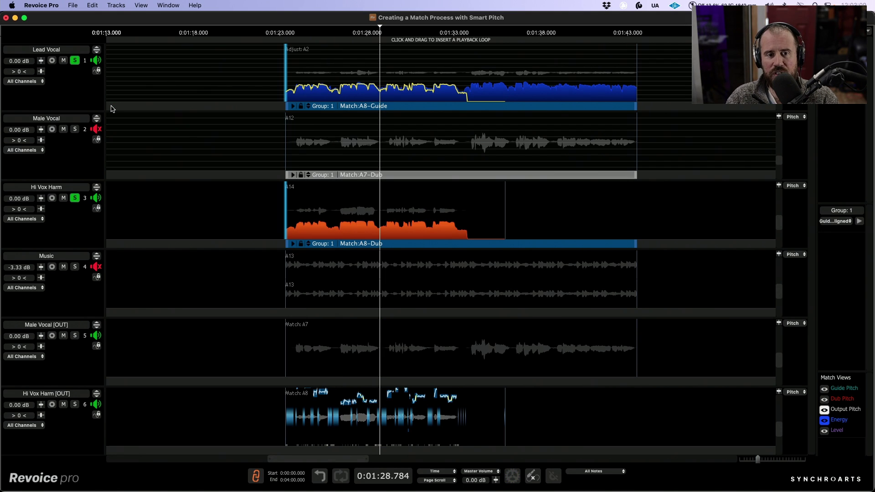
Solo the original Lead Vocal, Male Vocal, Hi Vox Harm and Music, and listen to them from about 0:01:24
{"action": "left_click", "coordinate": [75, 198]}
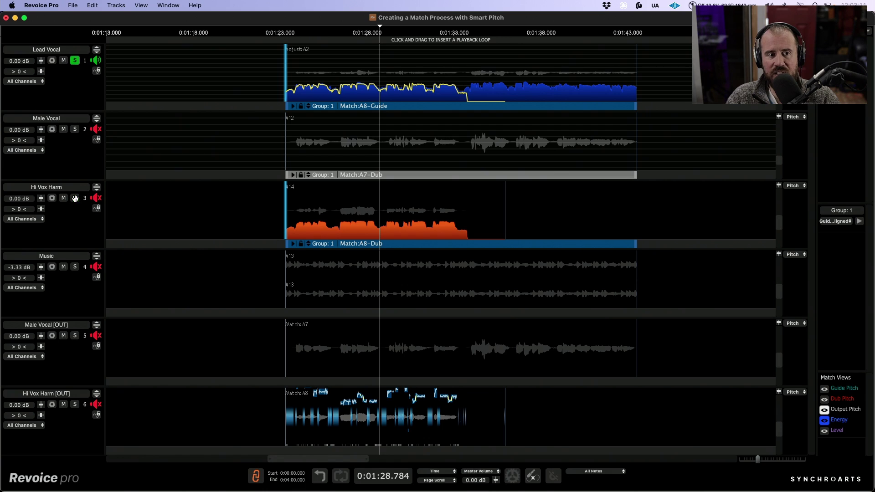
{"action": "left_click", "coordinate": [294, 69]}
{"action": "left_click", "coordinate": [76, 129]}
{"action": "left_click", "coordinate": [74, 198]}
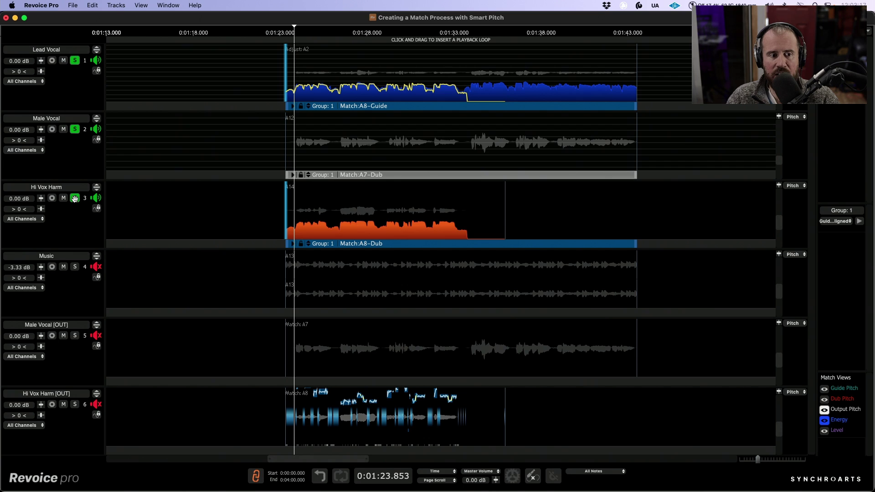
{"action": "left_click", "coordinate": [75, 267]}
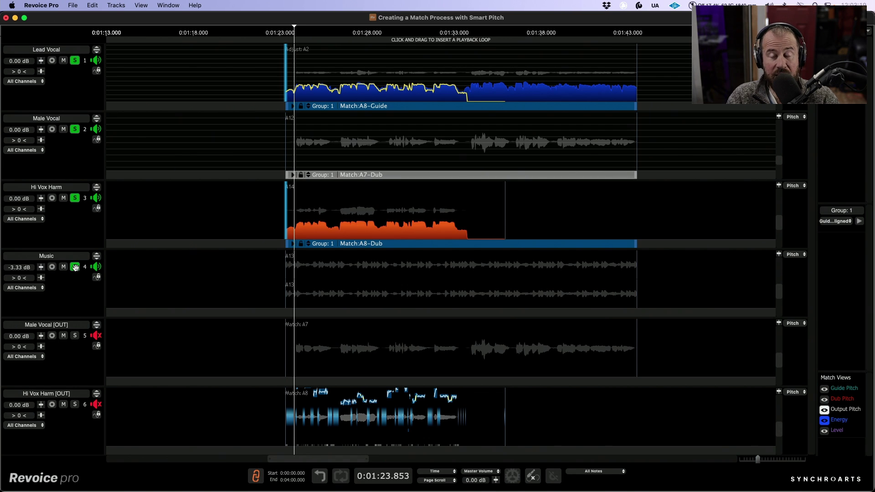
{"action": "key", "text": "space"}
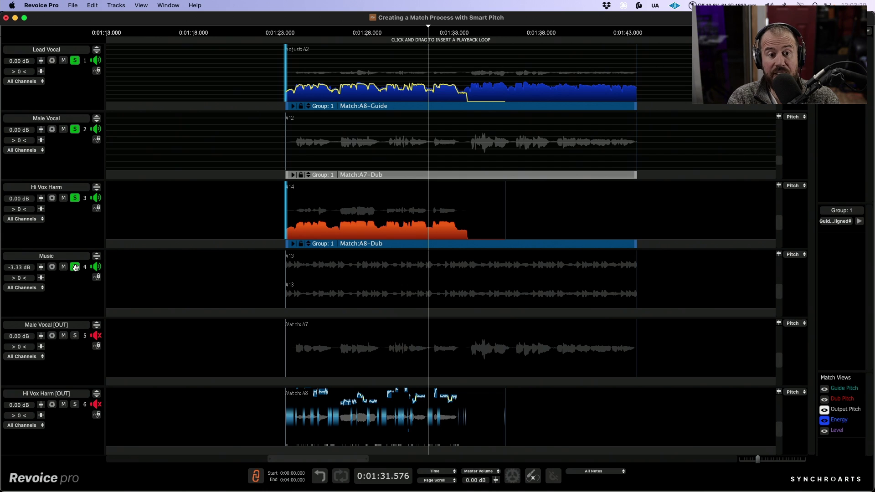
Switch the solos to the matched Male Vocal and Hi Vox Harm outputs and listen with Lead Vocal and Music
{"action": "key", "text": "t"}
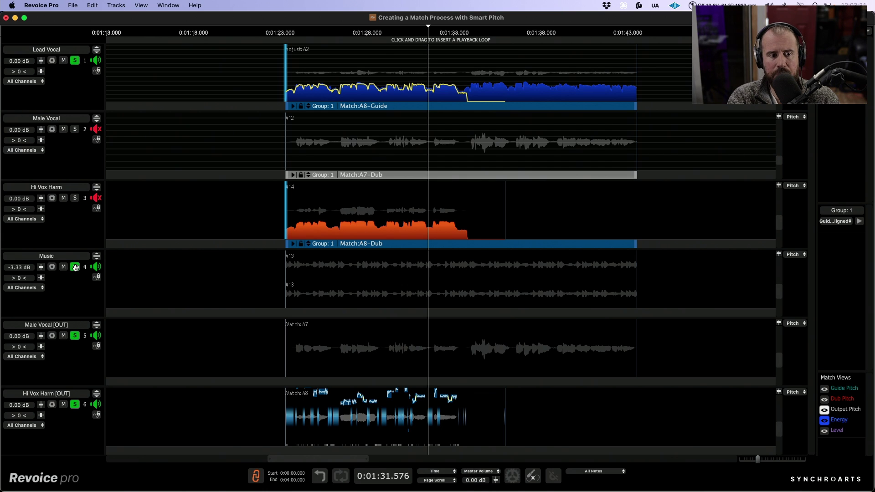
{"action": "key", "text": "space"}
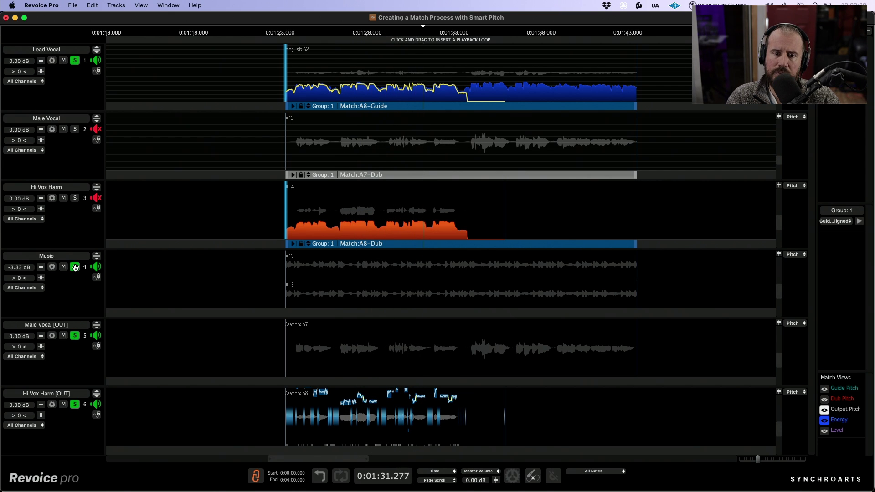
{"action": "key", "text": "space"}
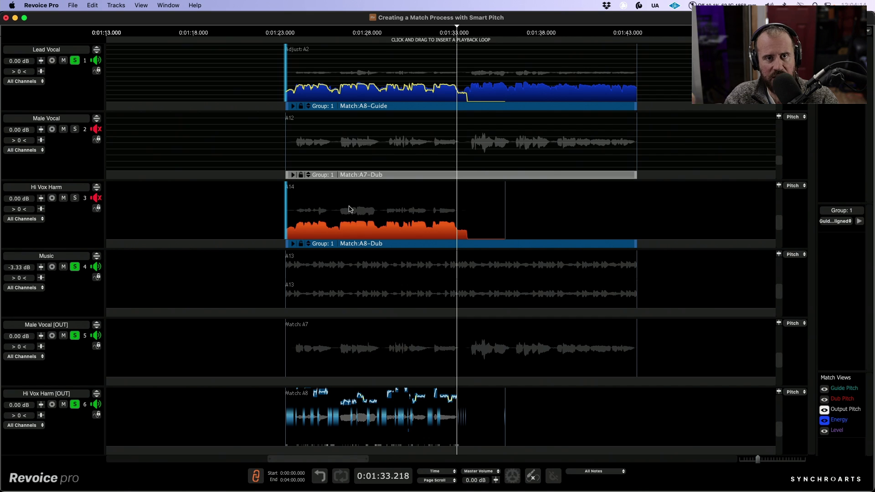
In the Group 1 process settings, set the timing Max Difference to 5 ms and the pitch Max Difference to 0.3 %
{"action": "left_click", "coordinate": [296, 106]}
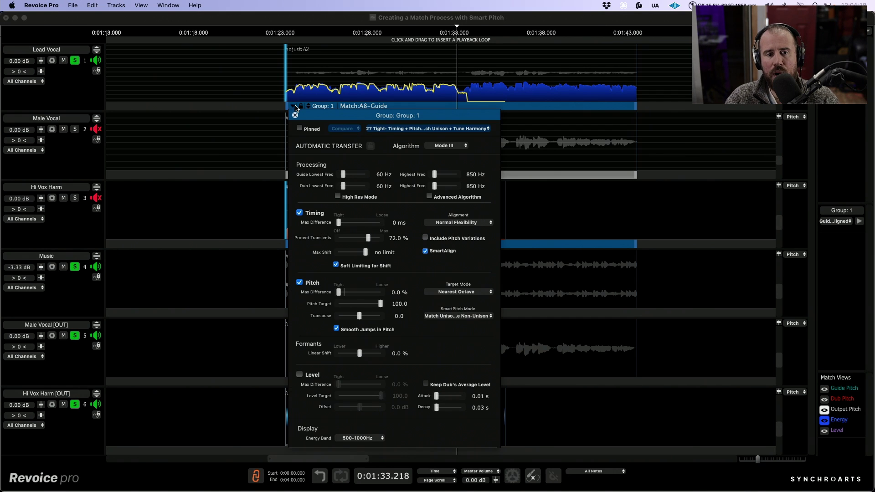
{"action": "left_click_drag", "start_coordinate": [355, 117], "coordinate": [313, 99]}
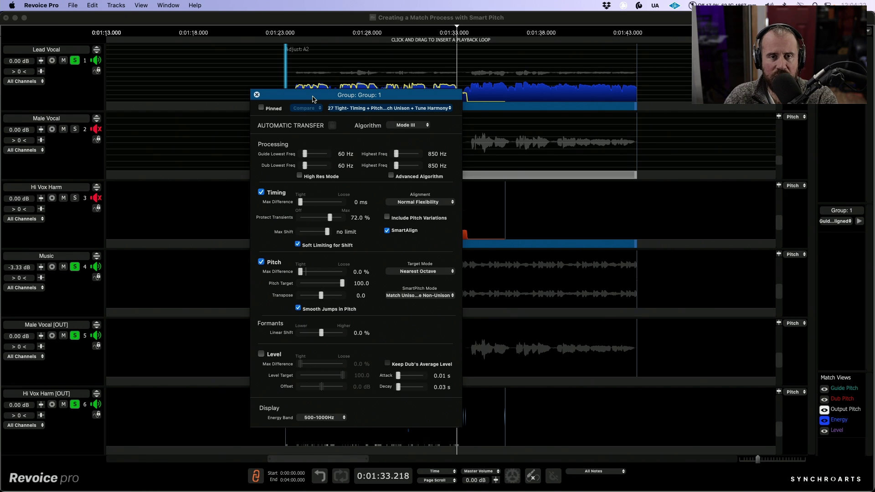
{"action": "left_click_drag", "start_coordinate": [313, 98], "coordinate": [174, 35]}
{"action": "left_click_drag", "start_coordinate": [160, 138], "coordinate": [163, 140]}
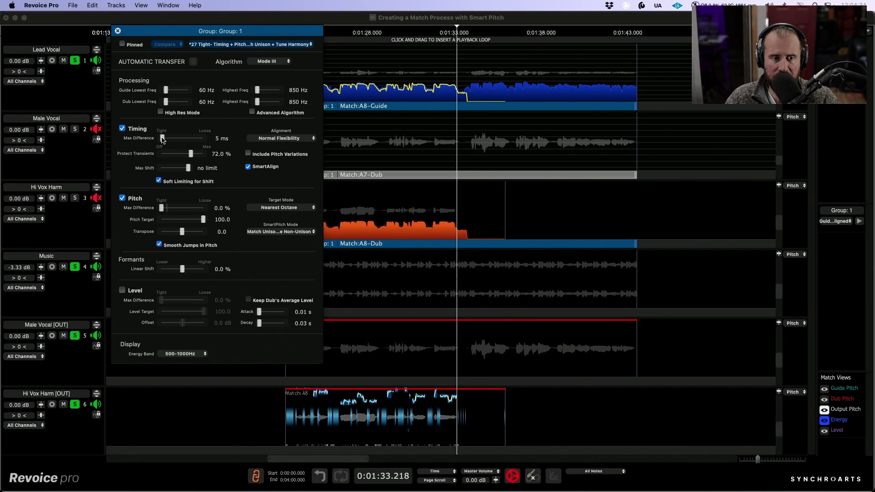
{"action": "left_click_drag", "start_coordinate": [162, 209], "coordinate": [164, 209]}
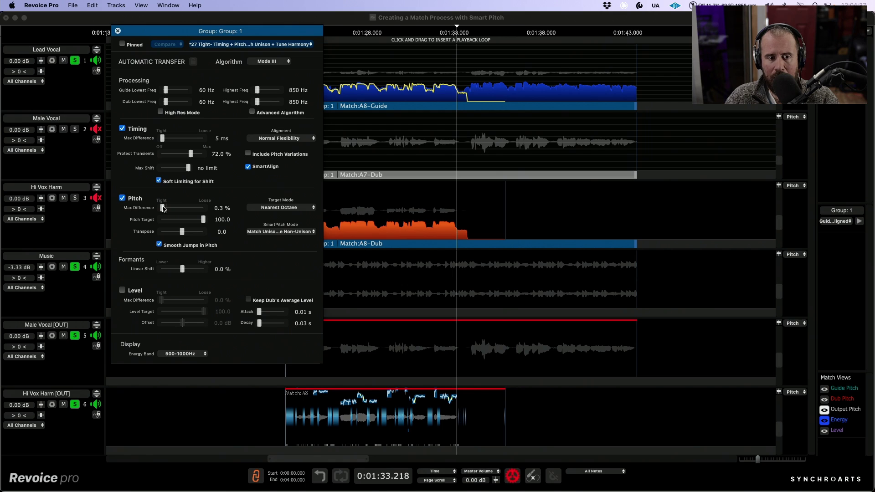
Examine the SmartPitch Mode options for Group 1 without changing the mode, and close the process settings
{"action": "left_click", "coordinate": [282, 232]}
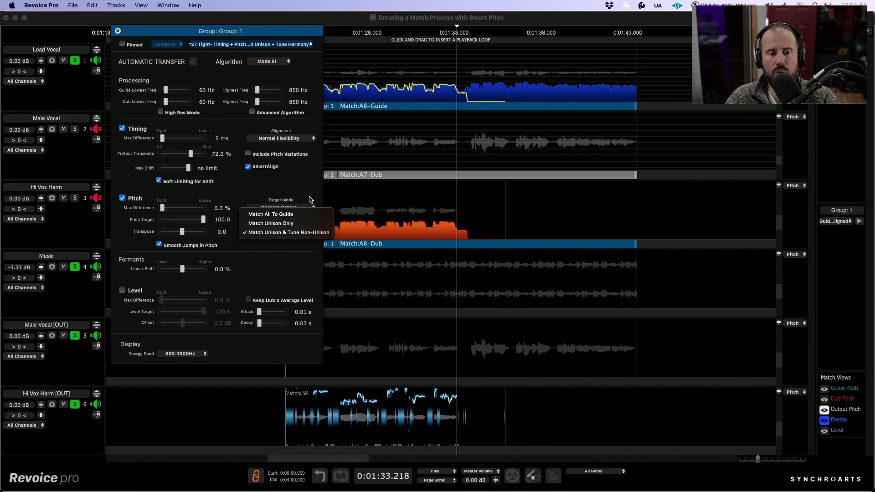
{"action": "left_click", "coordinate": [309, 38]}
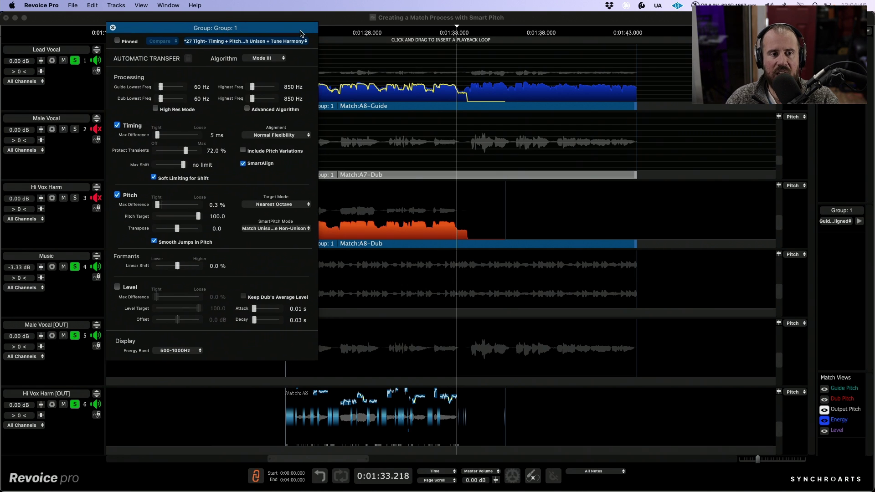
{"action": "left_click_drag", "start_coordinate": [308, 38], "coordinate": [246, 29]}
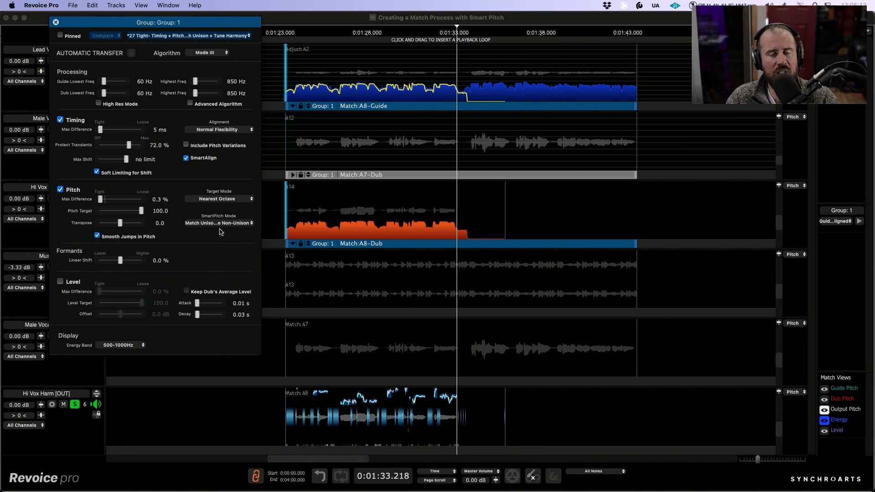
{"action": "left_click", "coordinate": [56, 22]}
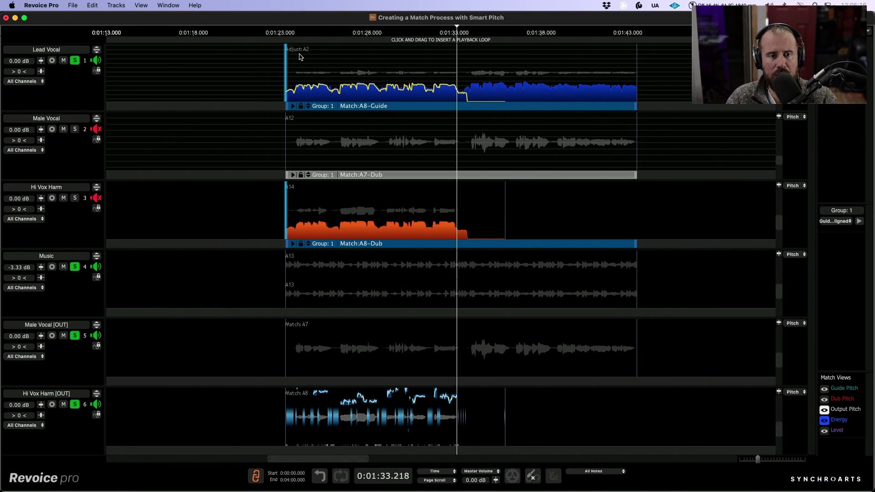
Listen to the readjusted matched outputs from about 0:01:24, switch the solos to the original vocals and compare the same passage
{"action": "left_click", "coordinate": [291, 40]}
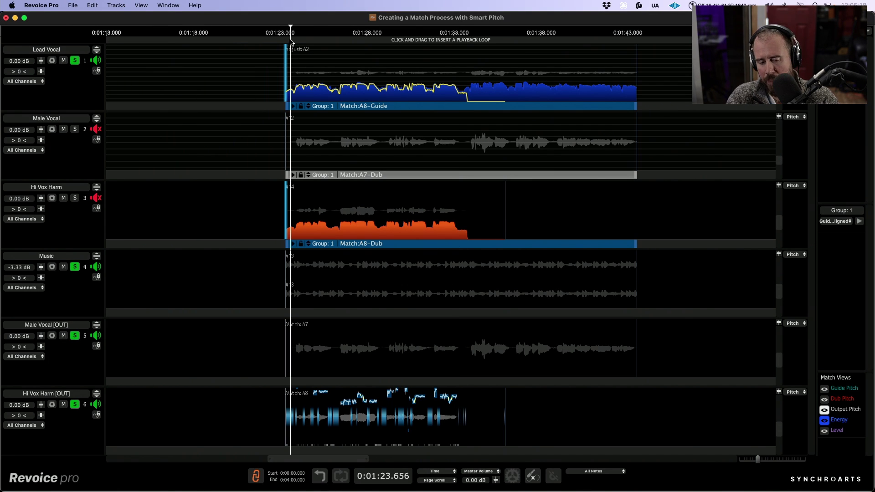
{"action": "key", "text": "space"}
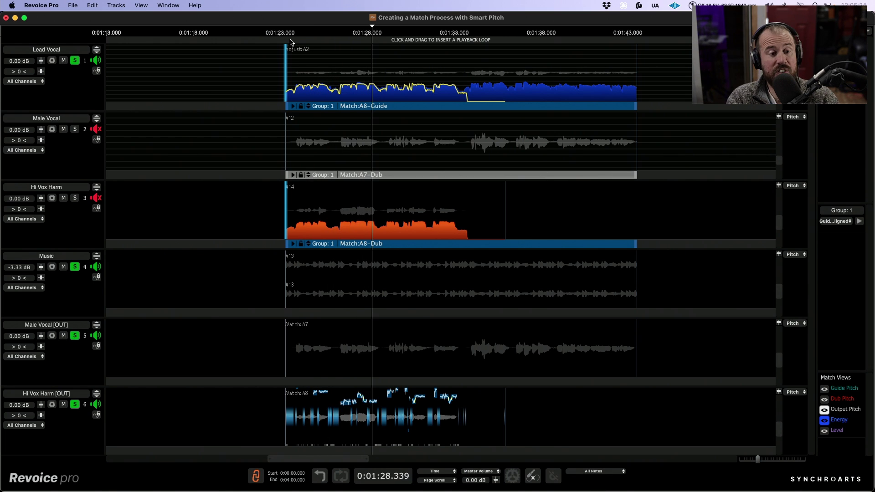
{"action": "key", "text": "a"}
{"action": "left_click", "coordinate": [290, 42]}
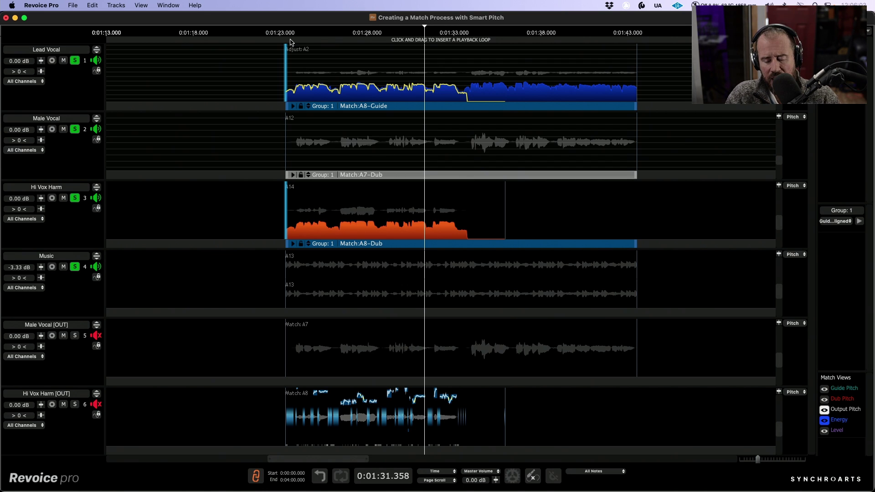
Reopen the Group 1 process settings and look at the options for saving them as a preset
{"action": "left_click", "coordinate": [292, 107]}
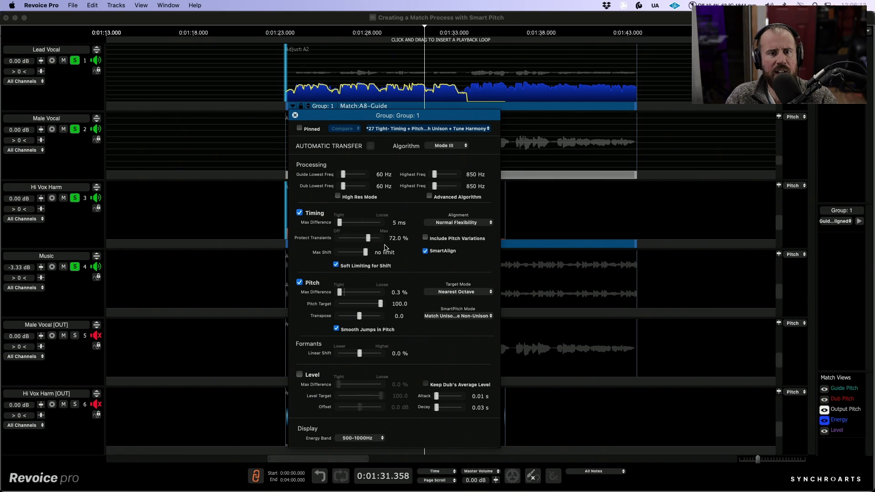
{"action": "left_click", "coordinate": [480, 129]}
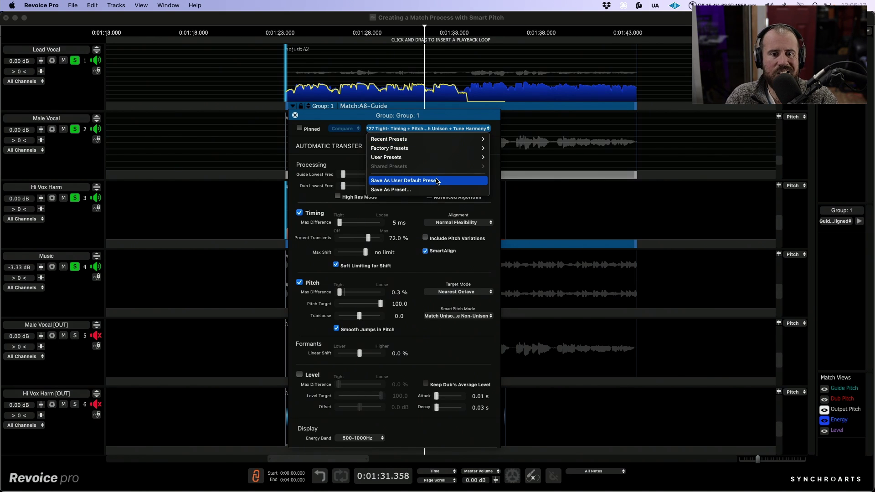
{"action": "left_click", "coordinate": [339, 115]}
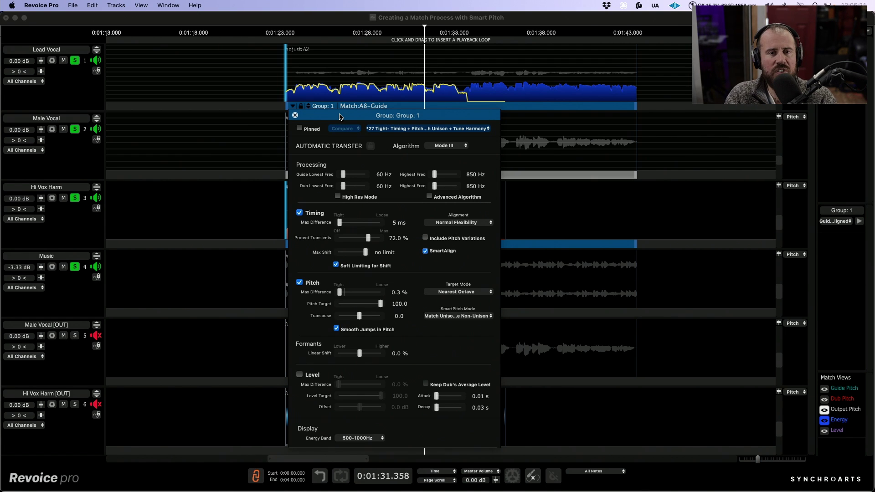